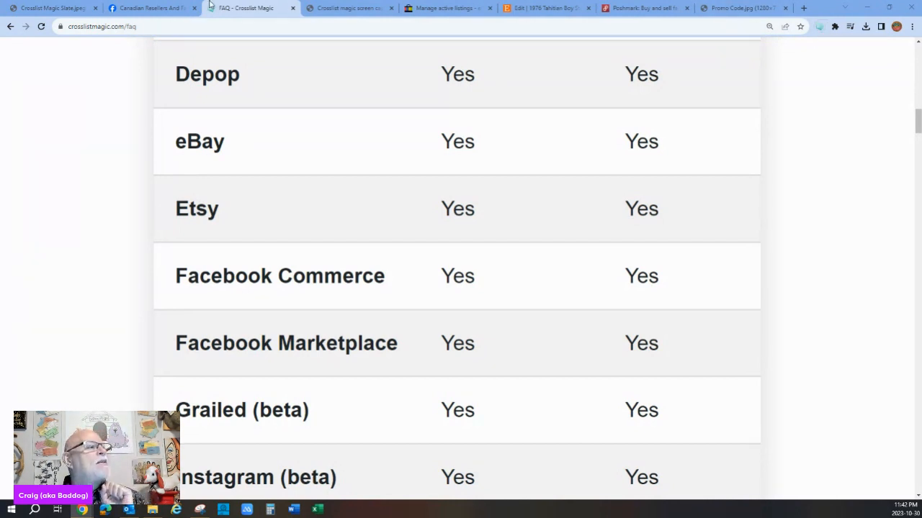
# Look over the Crosslist Magic screenshot, the eBay active listings, the Etsy listing editor and the Poshmark drafts.
pyautogui.click(358, 13)
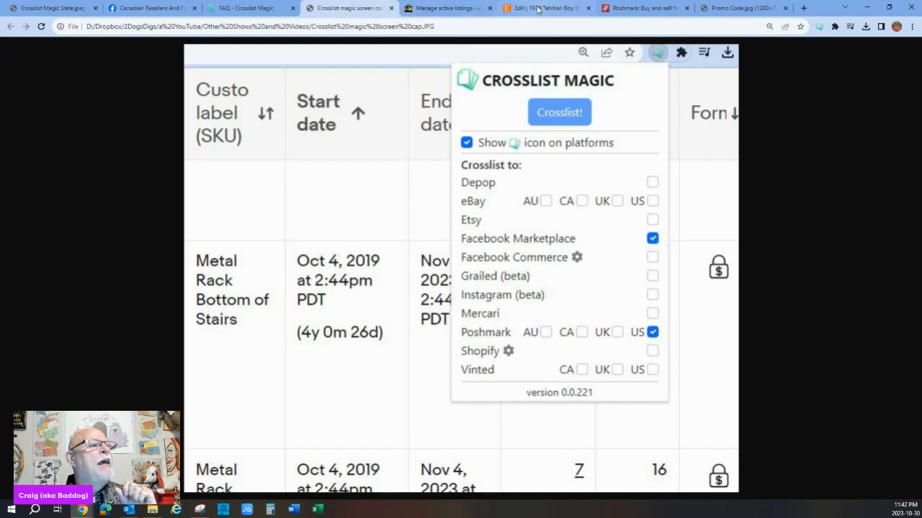
pyautogui.click(463, 11)
pyautogui.scroll(10, 547, 93)
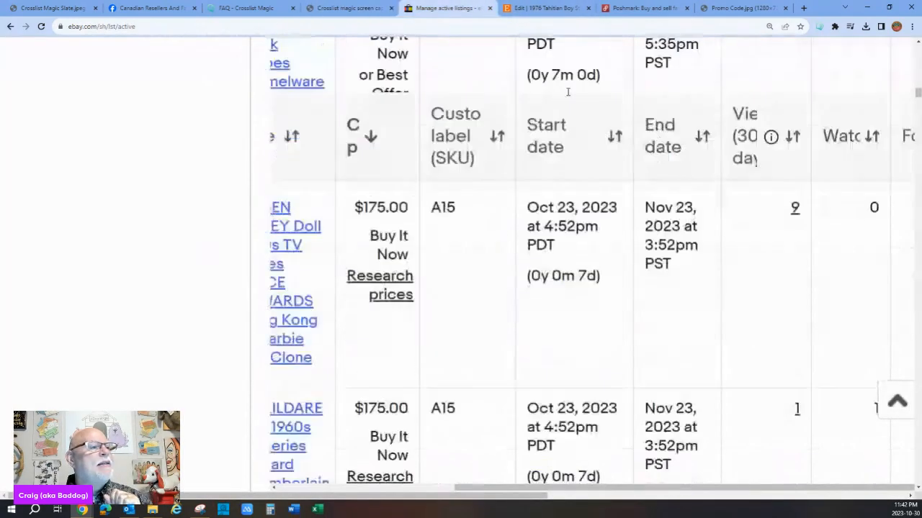
pyautogui.scroll(6, 518, 100)
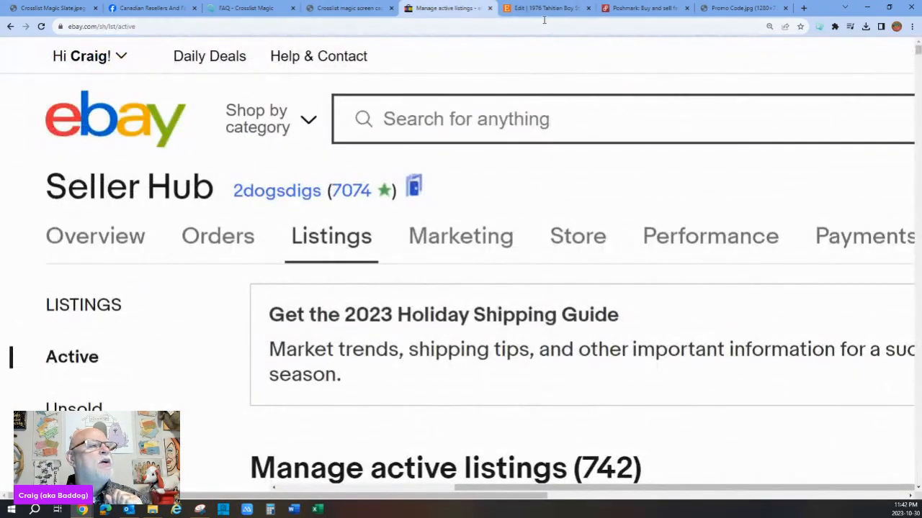
pyautogui.click(540, 9)
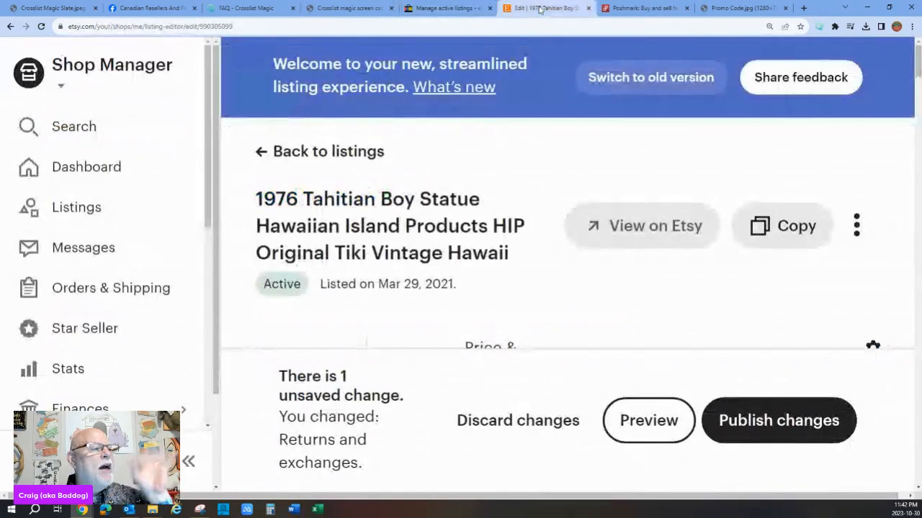
pyautogui.click(638, 10)
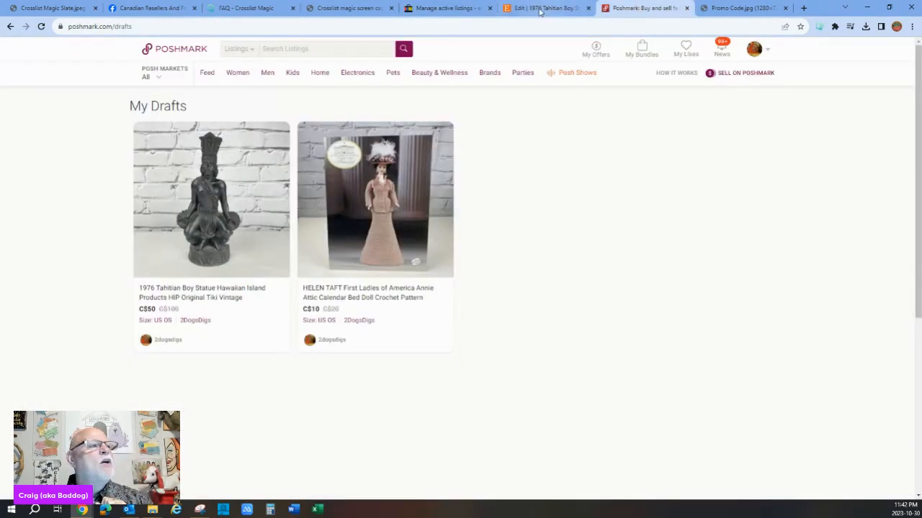
pyautogui.click(443, 9)
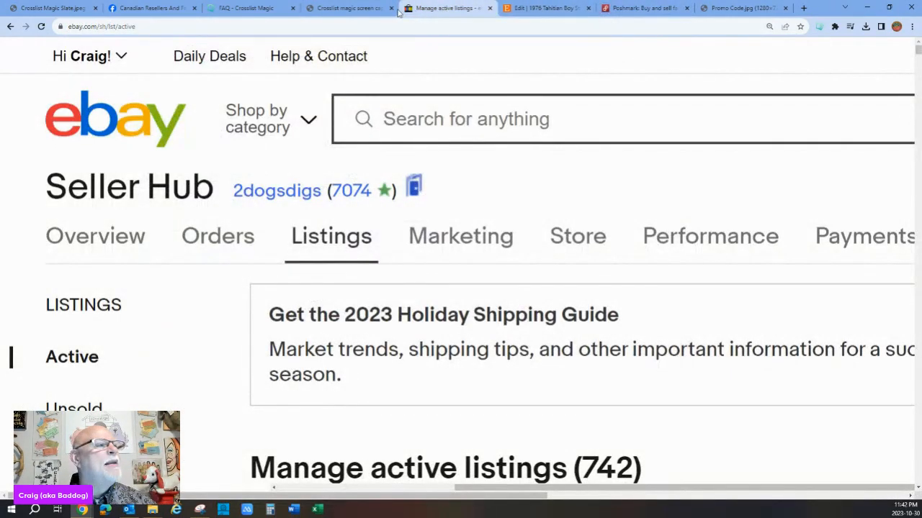
pyautogui.click(354, 9)
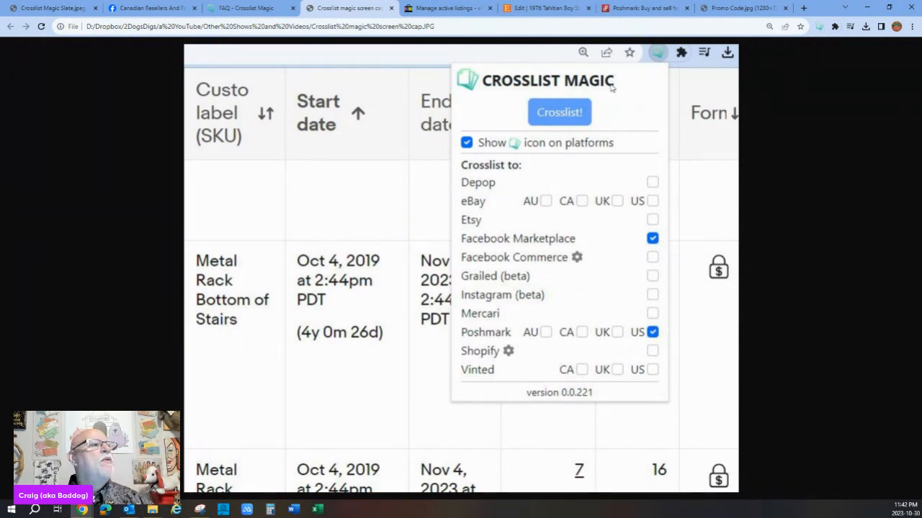
# Browse the eBay active listings to the Enesco Puff The Magic Dragon music box and show its photo and title columns.
pyautogui.click(437, 10)
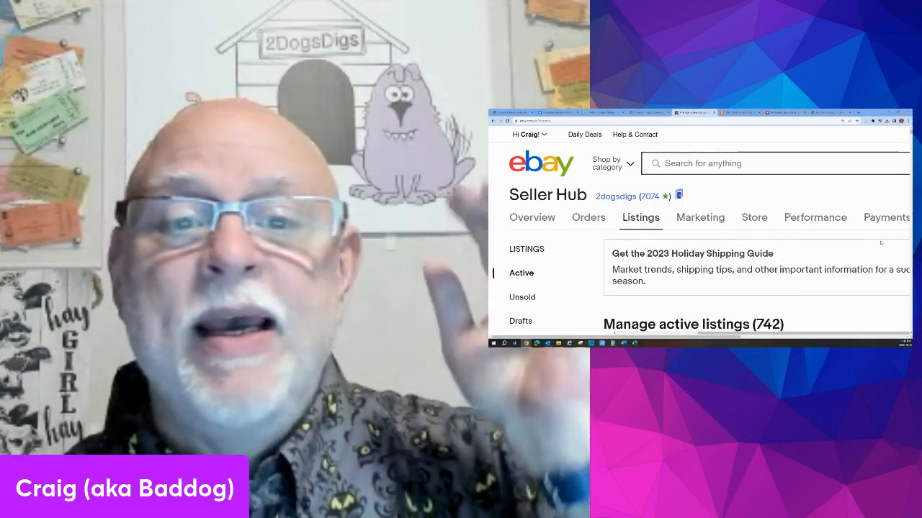
pyautogui.scroll(-2, 880, 243)
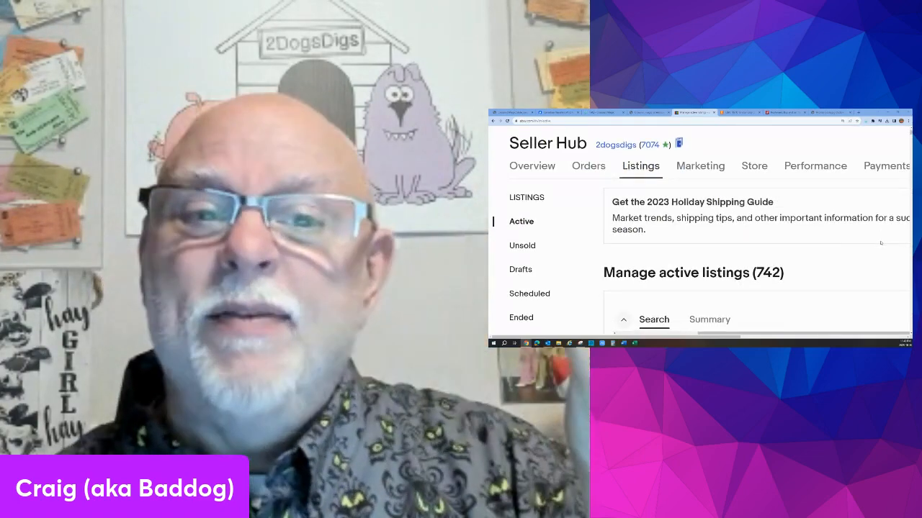
pyautogui.scroll(-10, 880, 243)
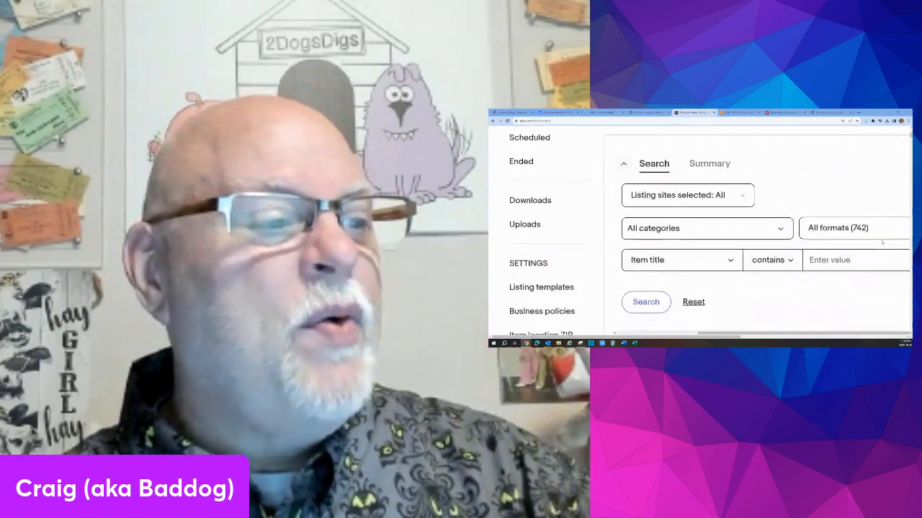
pyautogui.scroll(-1, 905, 293)
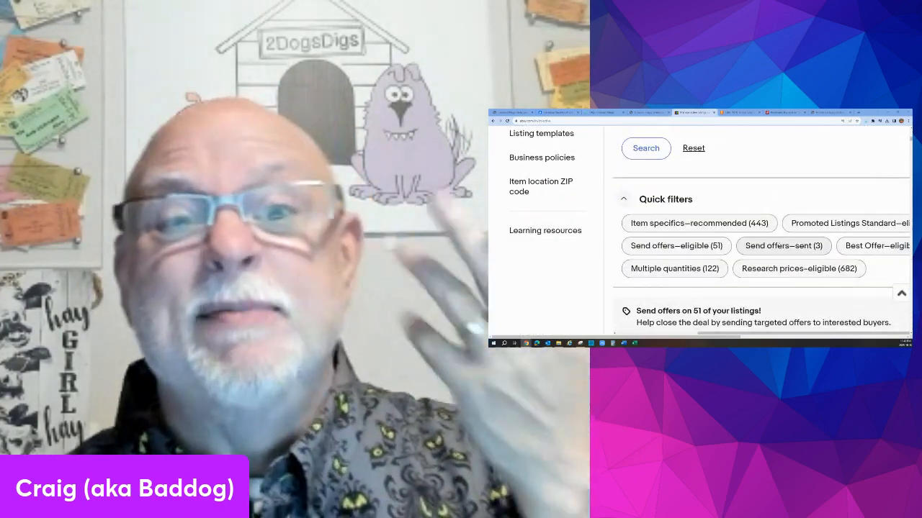
pyautogui.scroll(-2, 778, 244)
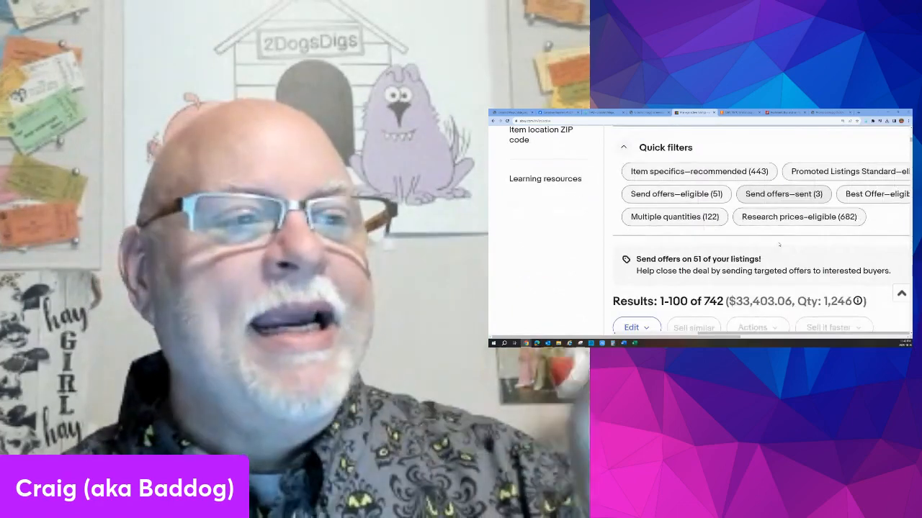
pyautogui.scroll(-1, 779, 244)
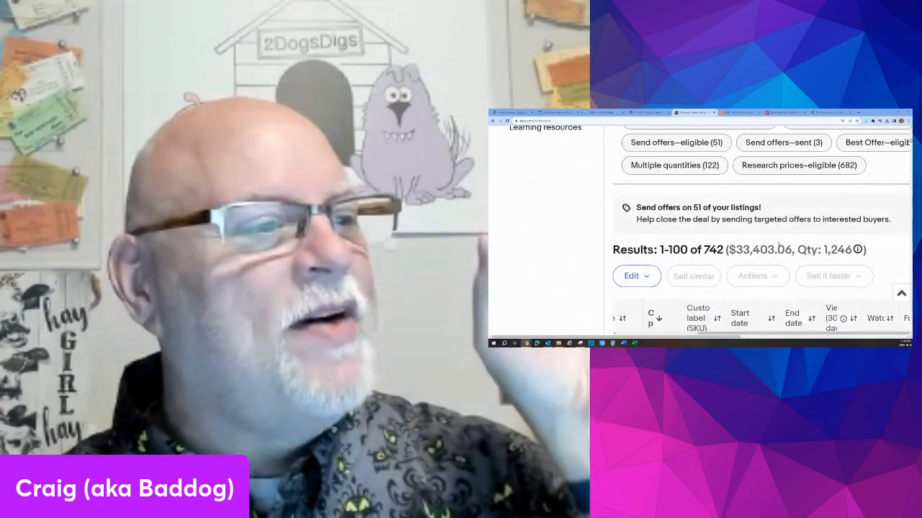
pyautogui.scroll(-2, 778, 244)
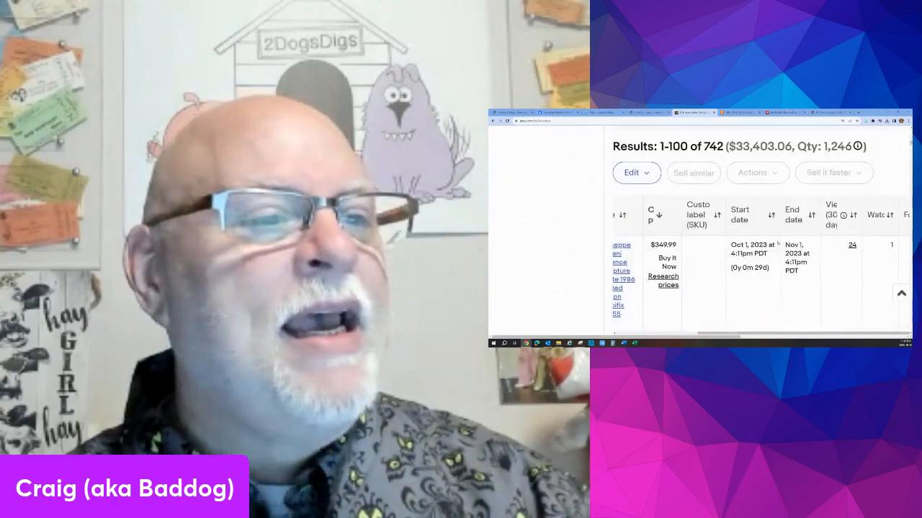
pyautogui.scroll(-1, 778, 245)
pyautogui.scroll(-1, 778, 243)
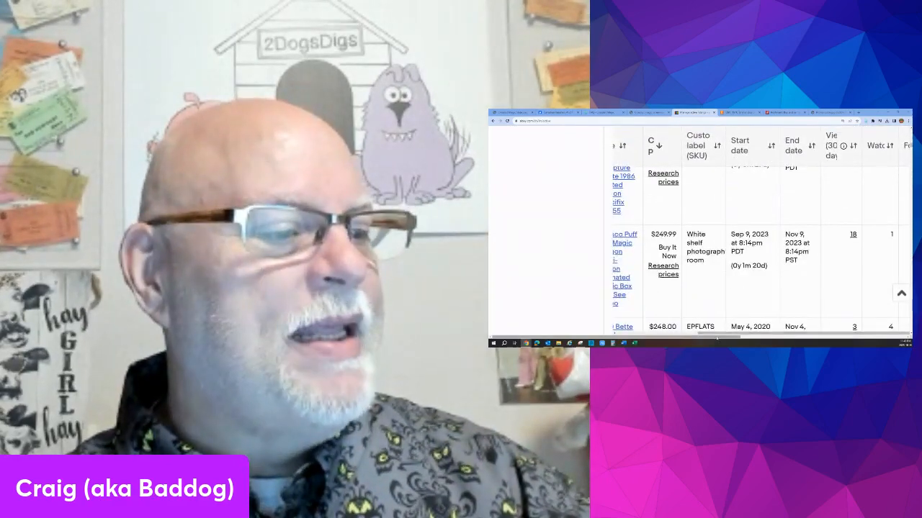
pyautogui.moveTo(708, 333); pyautogui.dragTo(621, 332)
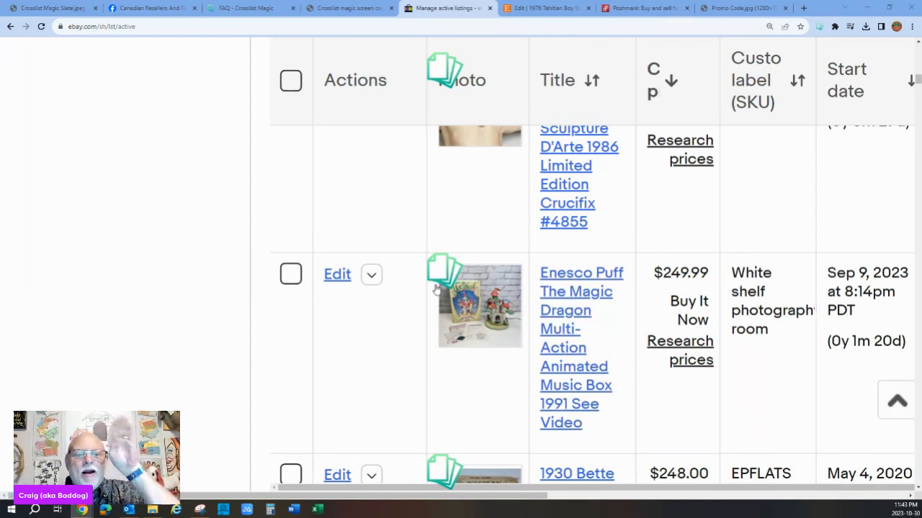
# Check the start of the Crosslist Magic FAQ and return to the eBay active listings.
pyautogui.click(245, 11)
pyautogui.scroll(15, 208, 94)
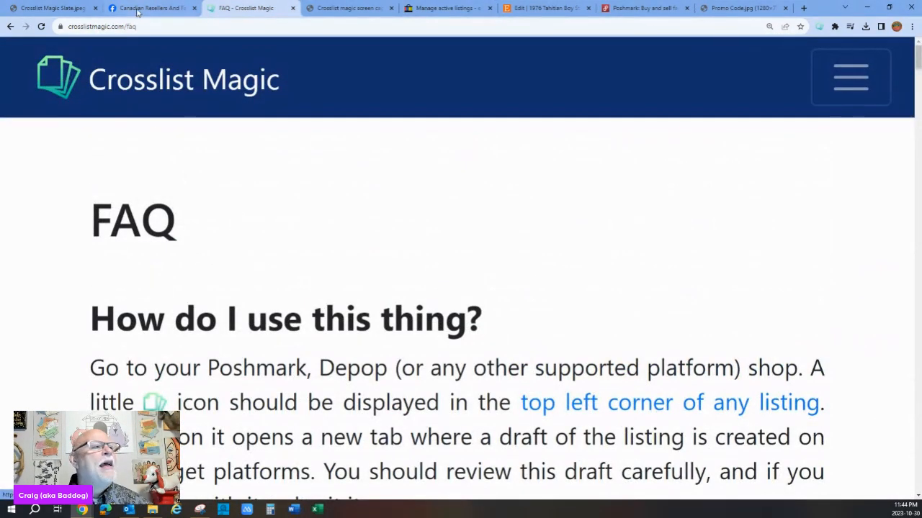
pyautogui.click(443, 8)
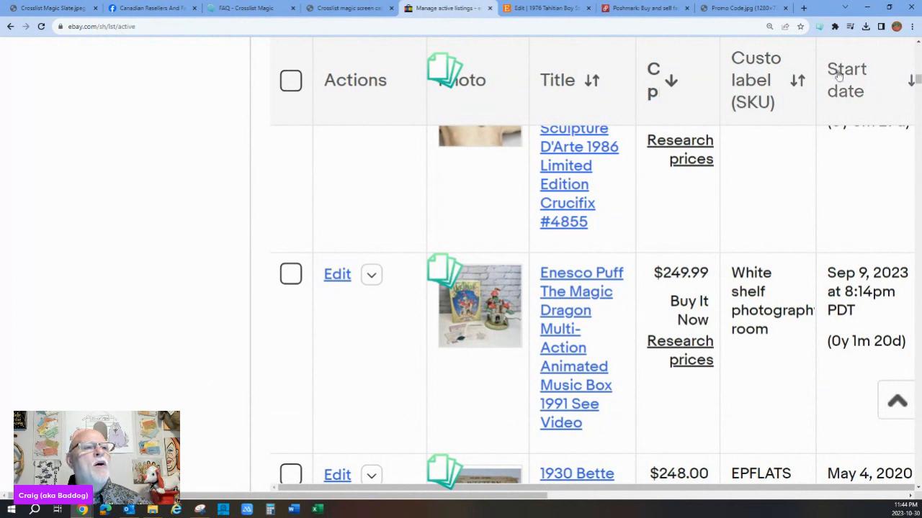
# Crosslist the Enesco Puff The Magic Dragon music box from eBay and check the new Etsy, Facebook, Instagram and Poshmark listing pages.
pyautogui.click(820, 27)
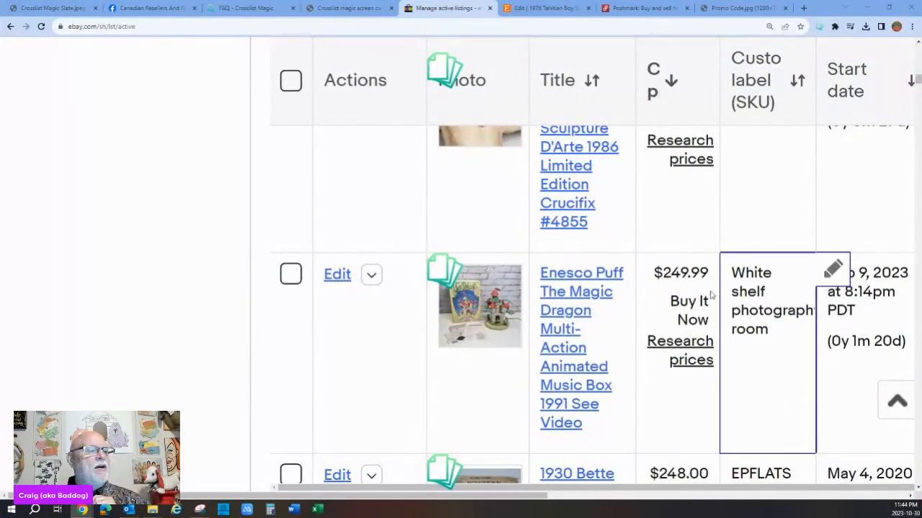
pyautogui.click(434, 271)
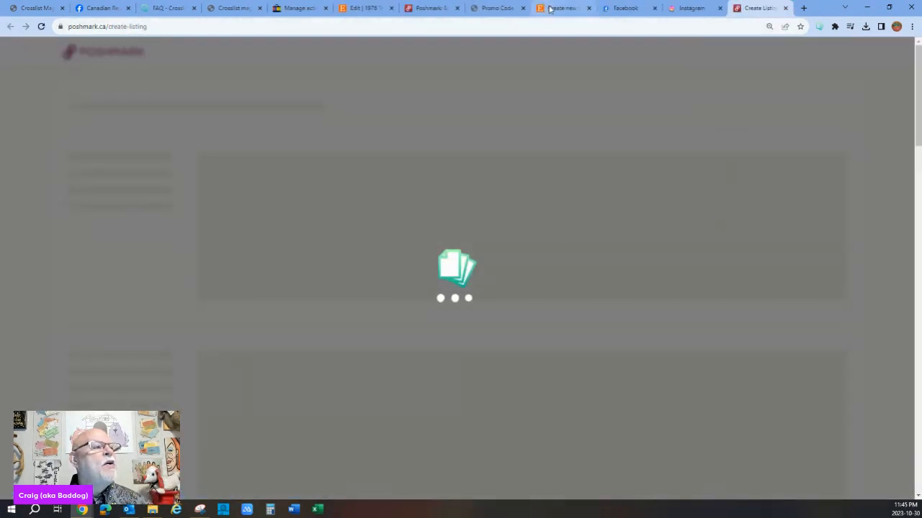
pyautogui.click(551, 8)
pyautogui.click(623, 9)
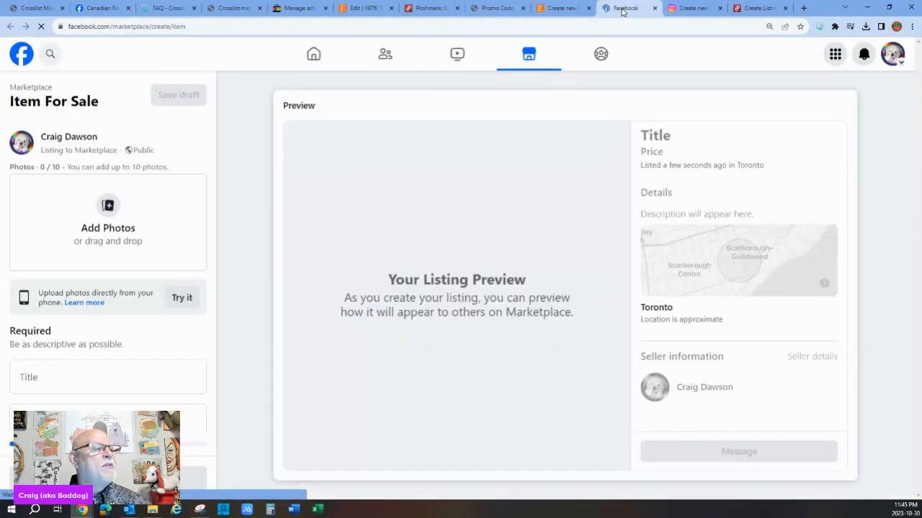
pyautogui.click(687, 9)
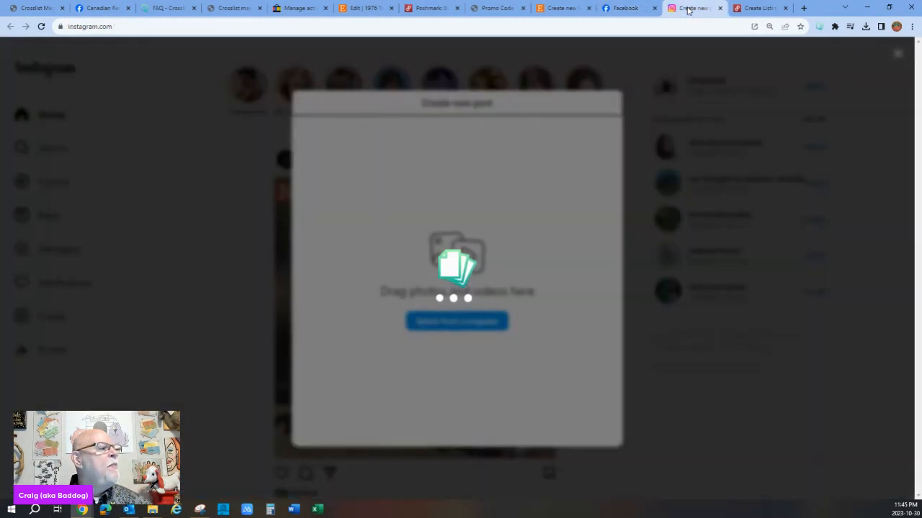
pyautogui.click(757, 8)
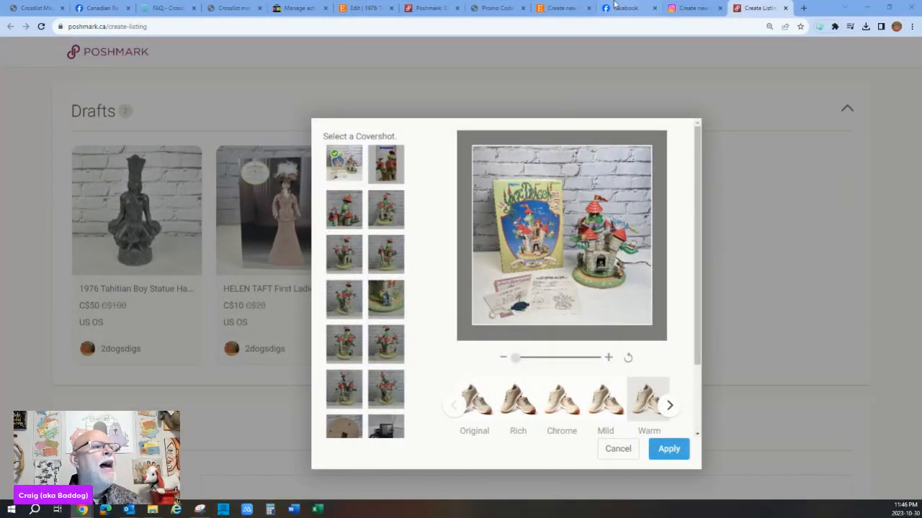
# Answer Etsy's initial listing questions with Another company or person, A finished product and 1990s, and continue to the listing form.
pyautogui.click(560, 8)
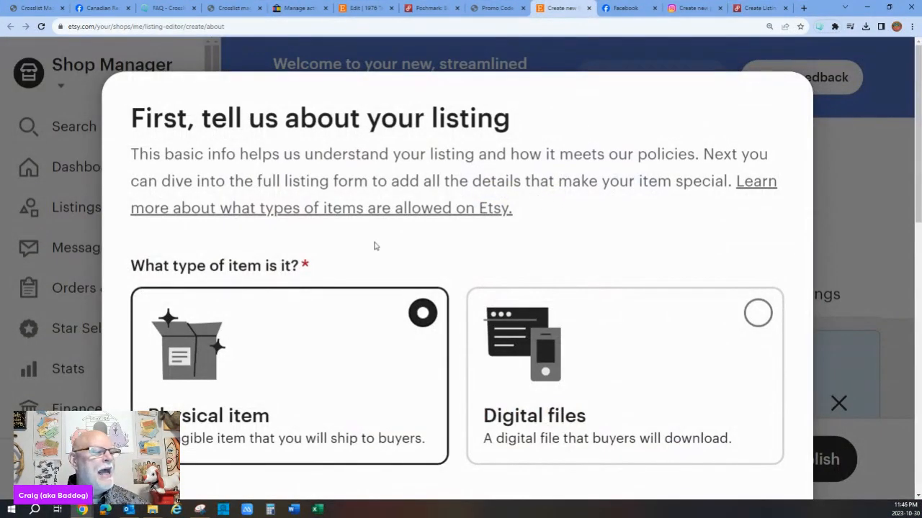
pyautogui.scroll(-2, 375, 247)
pyautogui.scroll(-2, 415, 253)
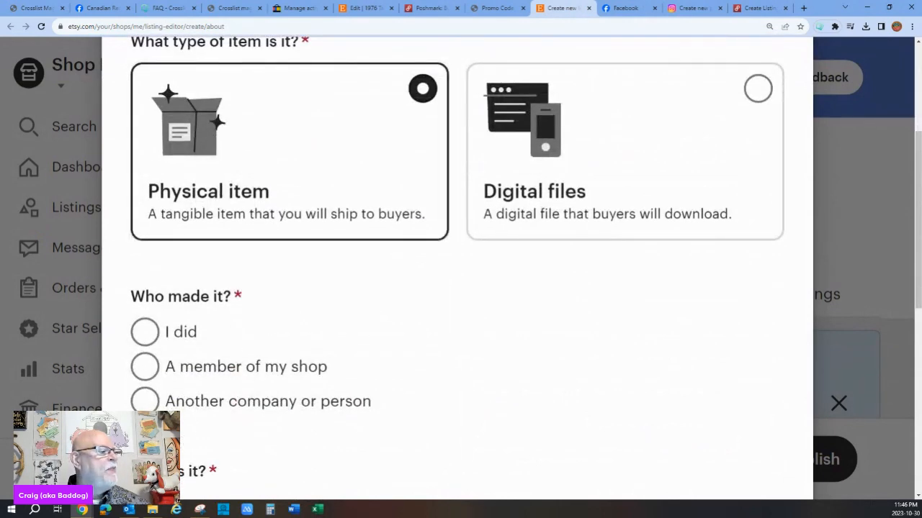
pyautogui.click(146, 403)
pyautogui.scroll(-4, 185, 337)
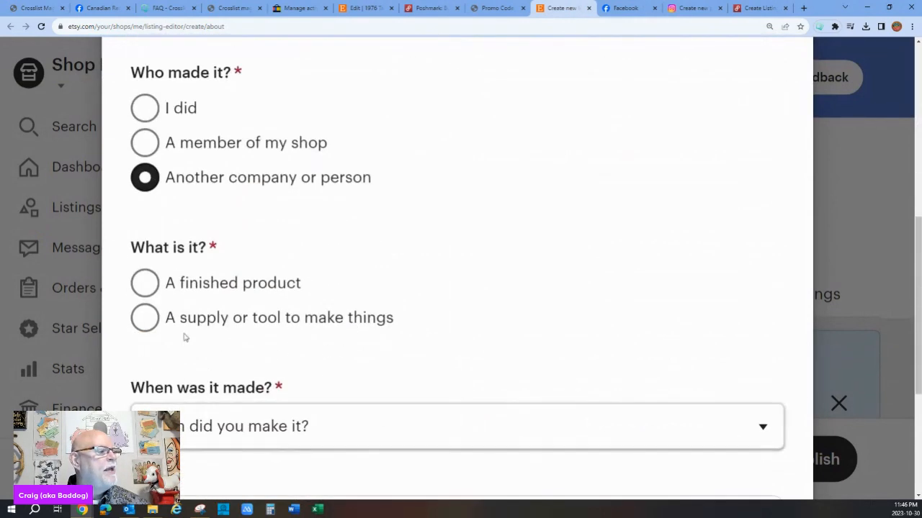
pyautogui.click(147, 285)
pyautogui.scroll(-4, 270, 426)
pyautogui.click(256, 208)
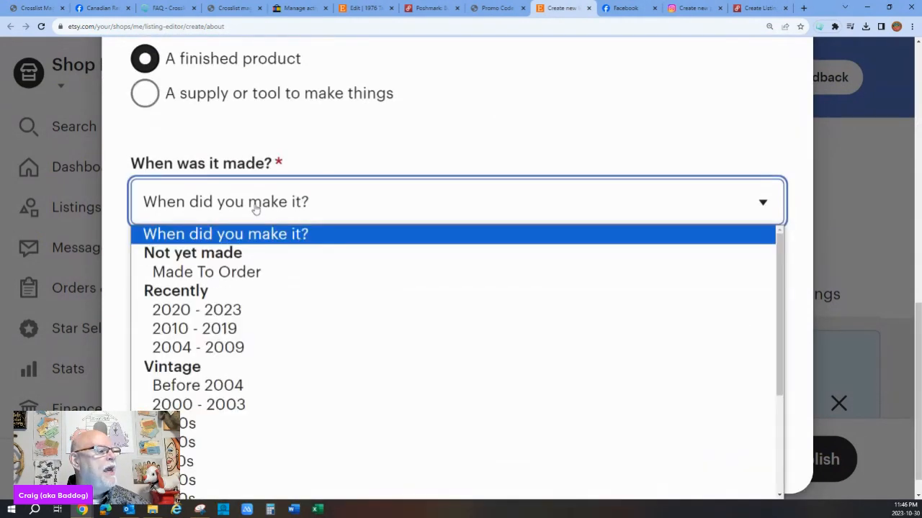
pyautogui.click(210, 424)
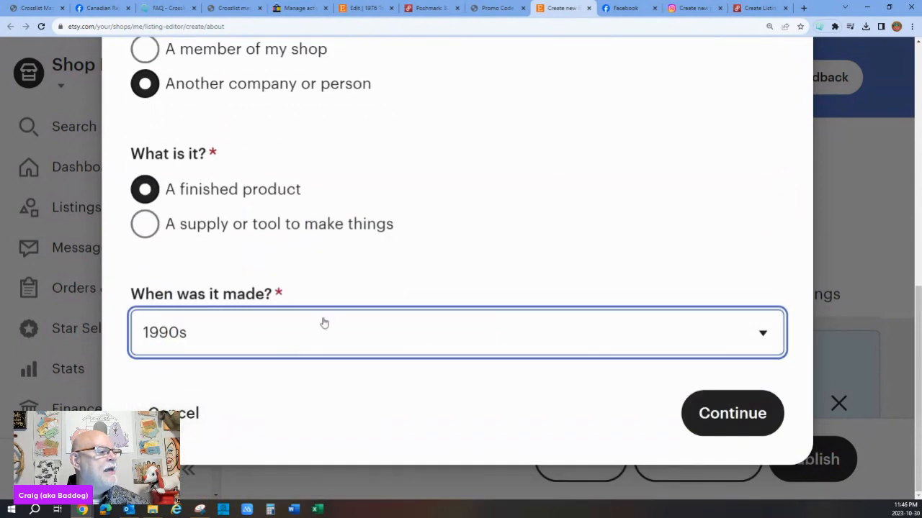
pyautogui.click(744, 413)
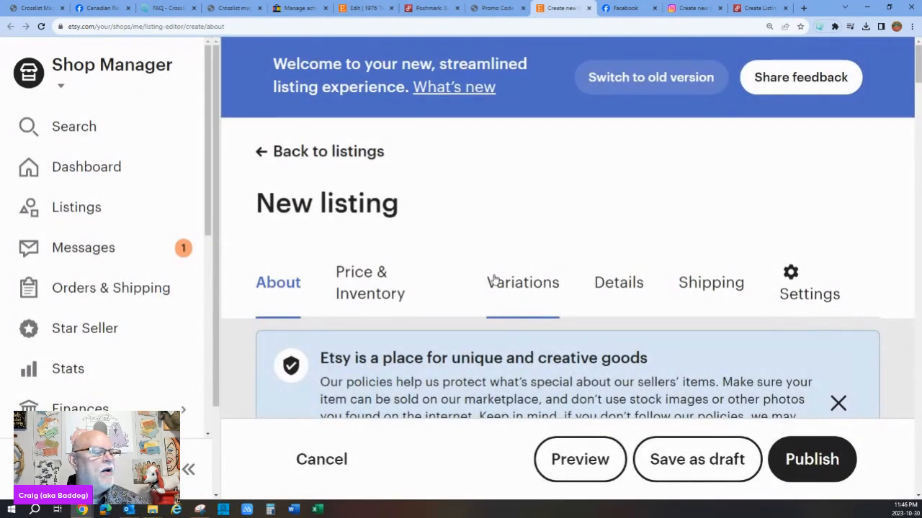
# Reorder the Etsy listing photos, making the shot of the music box beside its packaging the primary photo.
pyautogui.scroll(-3, 494, 285)
pyautogui.scroll(-3, 494, 286)
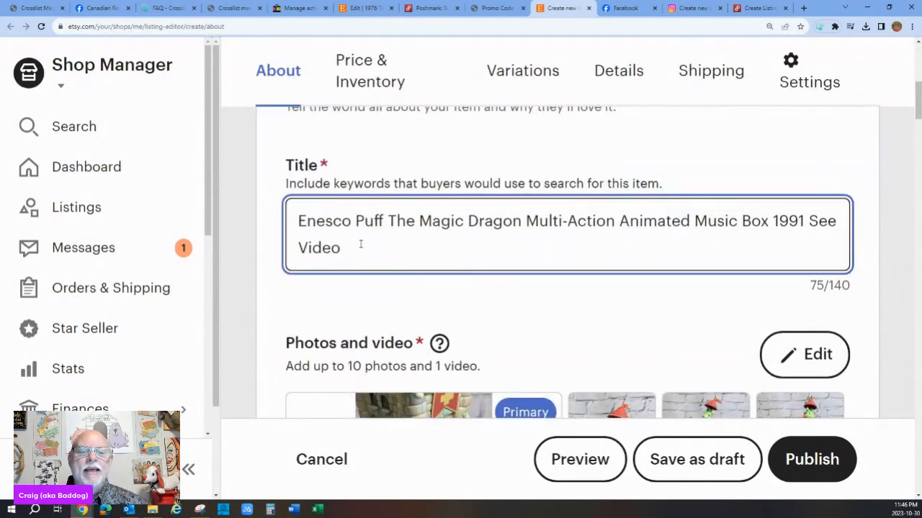
pyautogui.scroll(-3, 360, 245)
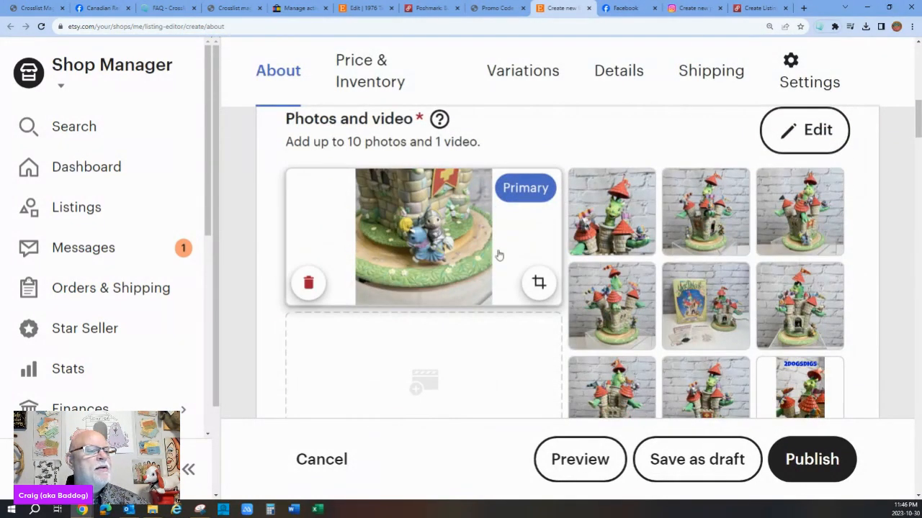
pyautogui.moveTo(612, 216); pyautogui.dragTo(499, 318)
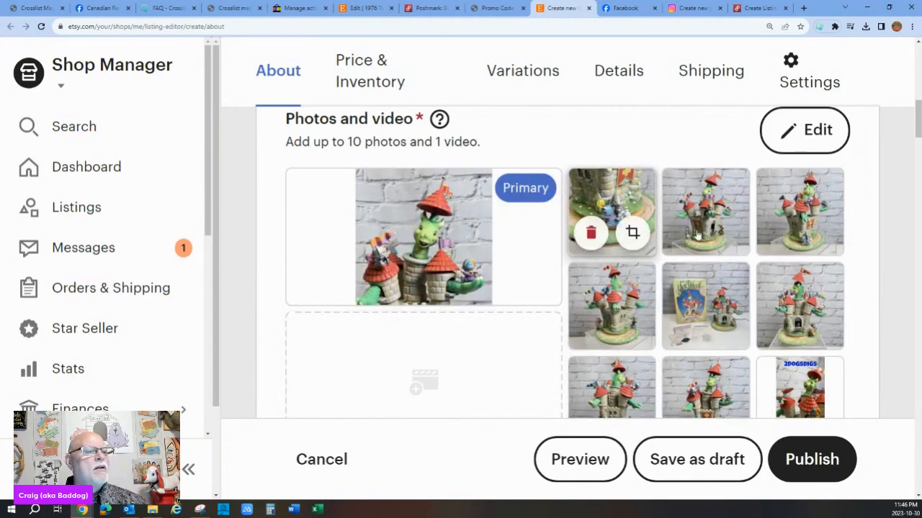
pyautogui.moveTo(611, 216); pyautogui.dragTo(441, 233)
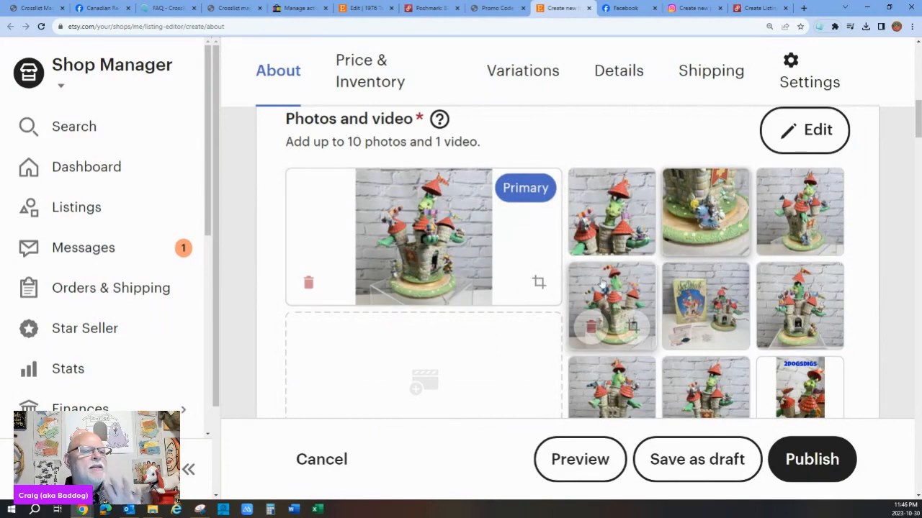
pyautogui.moveTo(707, 214); pyautogui.dragTo(808, 210)
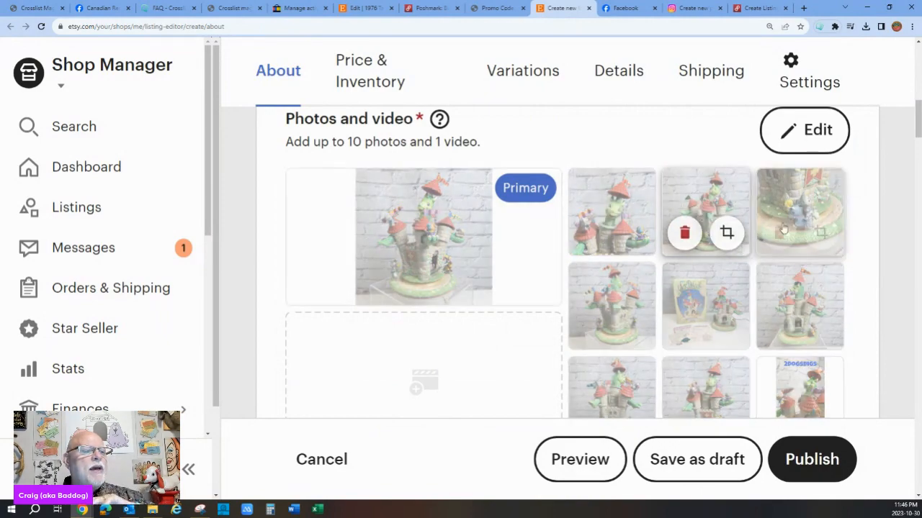
pyautogui.moveTo(706, 309); pyautogui.dragTo(459, 225)
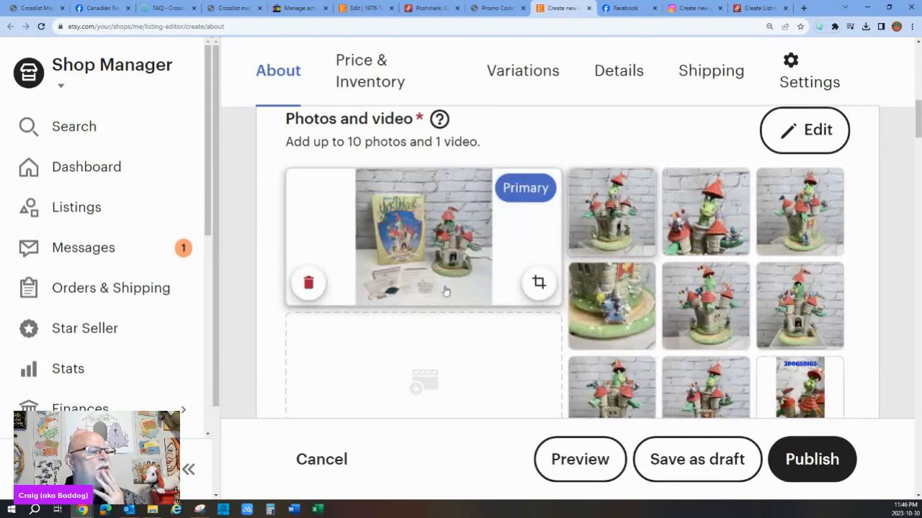
# Make the photo of the music box on its own the primary Etsy photo and check its thumbnail.
pyautogui.moveTo(610, 217); pyautogui.dragTo(404, 232)
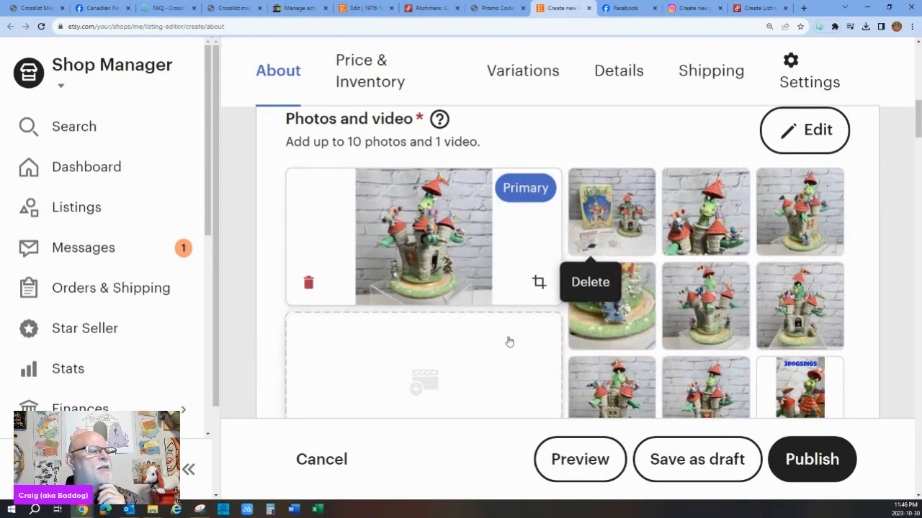
pyautogui.scroll(-3, 590, 294)
pyautogui.scroll(-2, 589, 291)
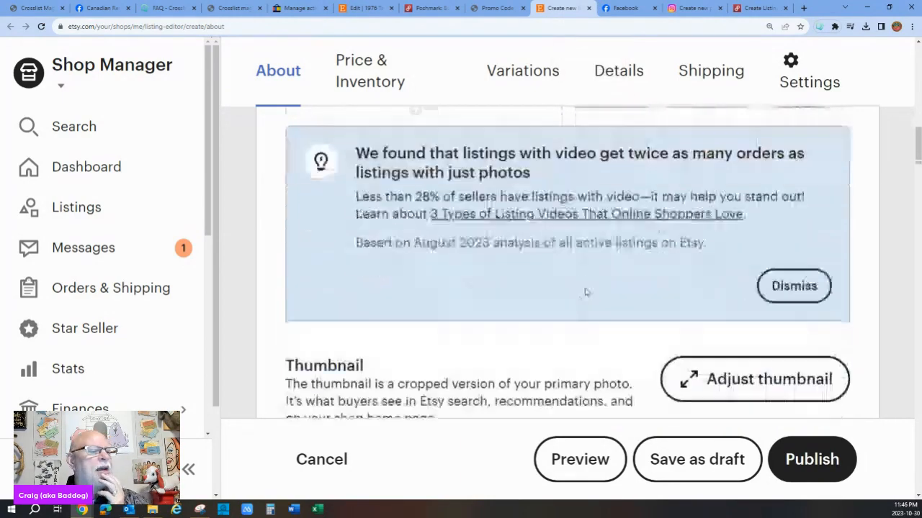
pyautogui.scroll(-2, 586, 290)
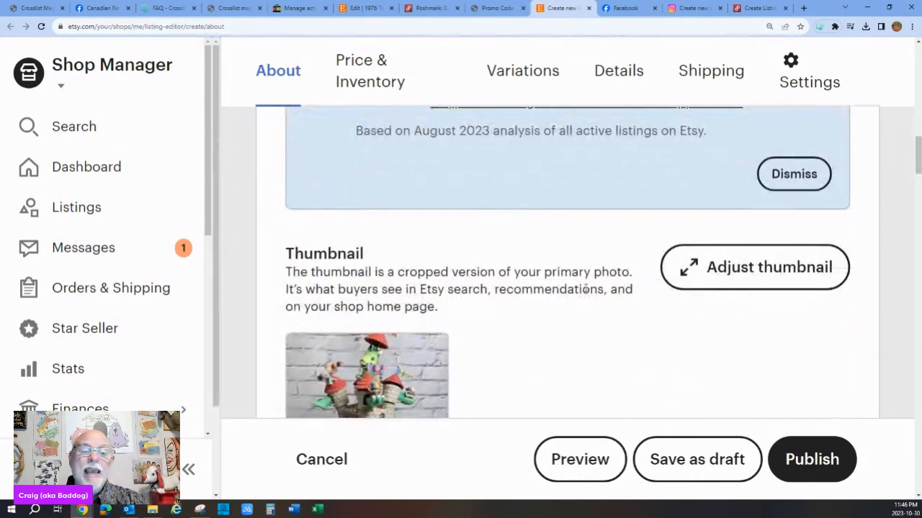
pyautogui.scroll(-2, 585, 291)
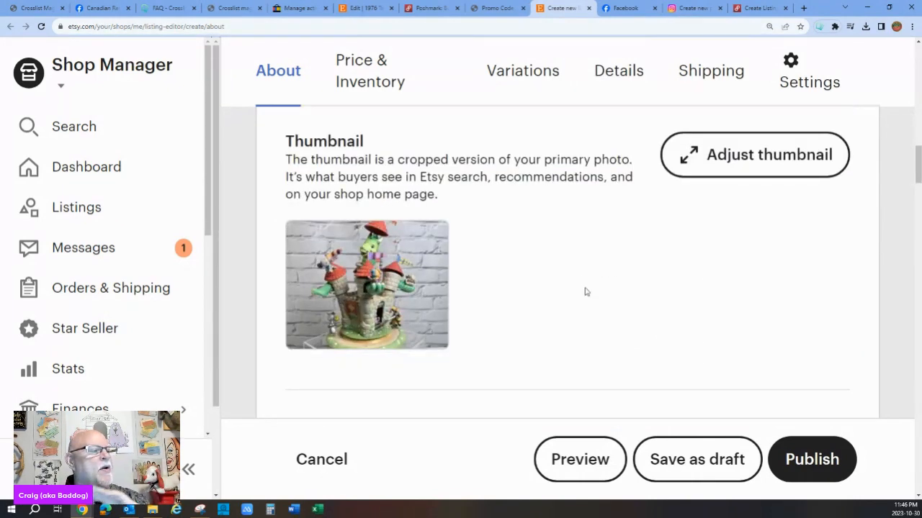
pyautogui.scroll(-2, 611, 286)
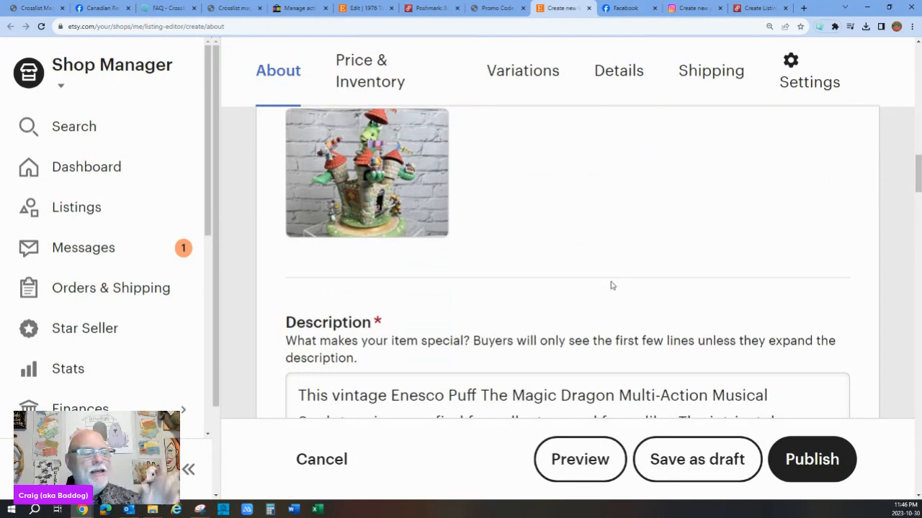
# Review the Etsy description and pricing, and set the quantity to 1.
pyautogui.scroll(-2, 610, 286)
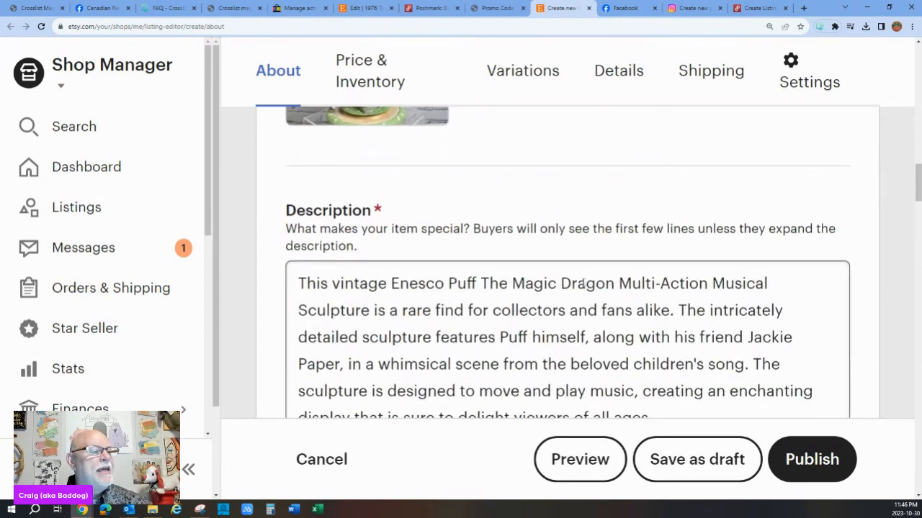
pyautogui.scroll(-2, 582, 283)
pyautogui.scroll(-10, 582, 283)
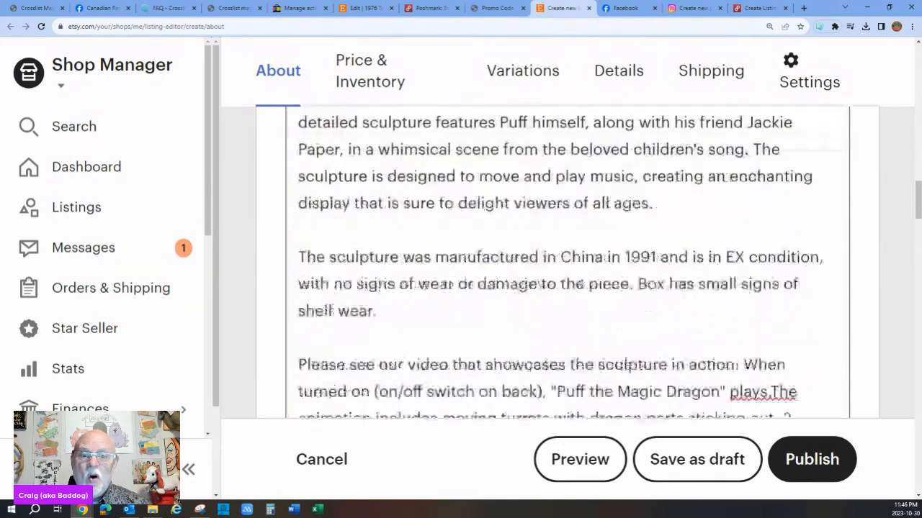
pyautogui.scroll(-3, 581, 288)
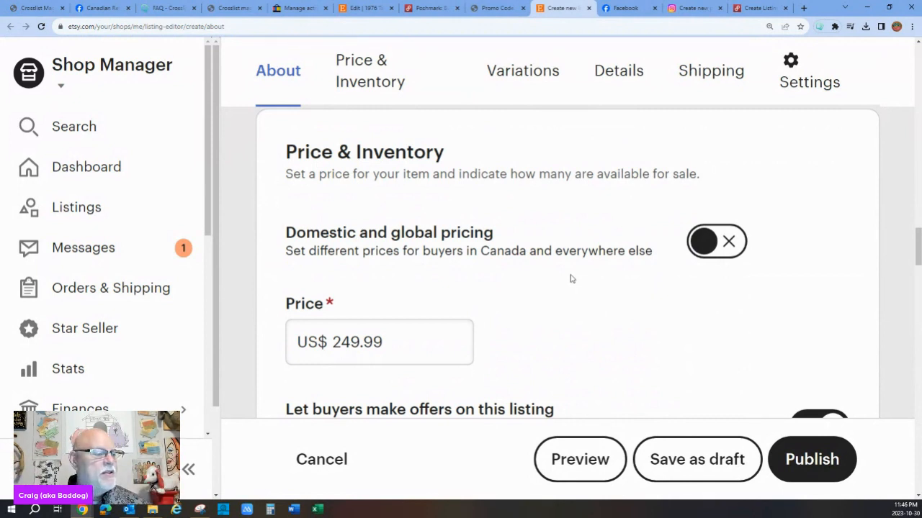
pyautogui.scroll(-1, 562, 299)
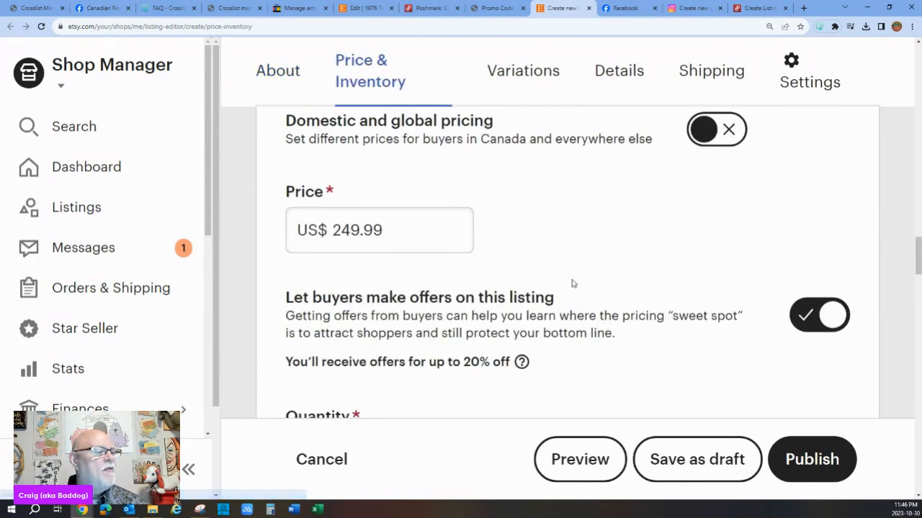
pyautogui.scroll(-1, 571, 281)
pyautogui.scroll(-1, 579, 287)
pyautogui.click(397, 228)
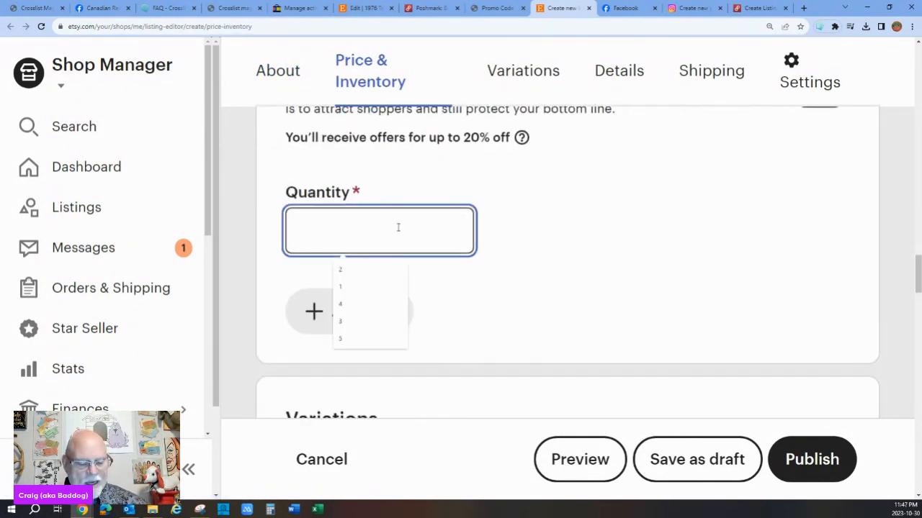
pyautogui.write('1')
pyautogui.scroll(-3, 471, 242)
pyautogui.scroll(3, 432, 240)
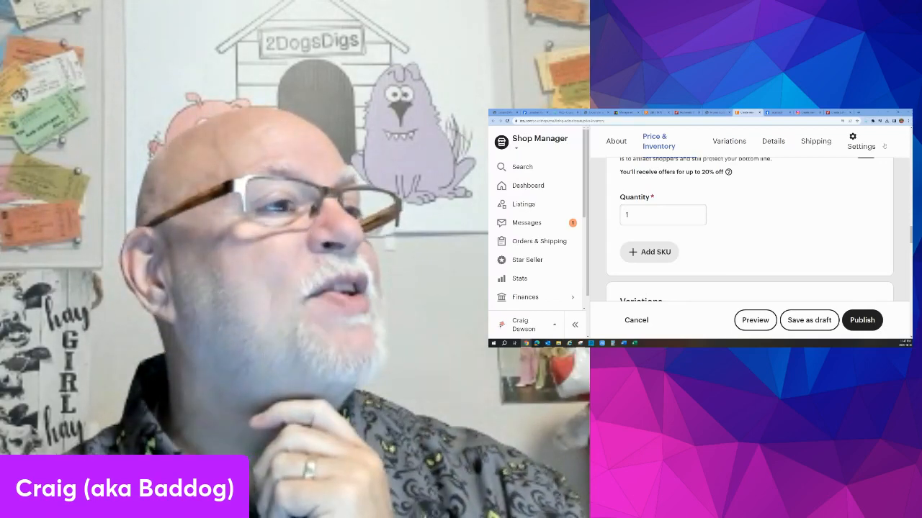
# Check the custom label of the Enesco Puff The Magic Dragon music box in the eBay active listings and cancel its edit.
pyautogui.click(624, 113)
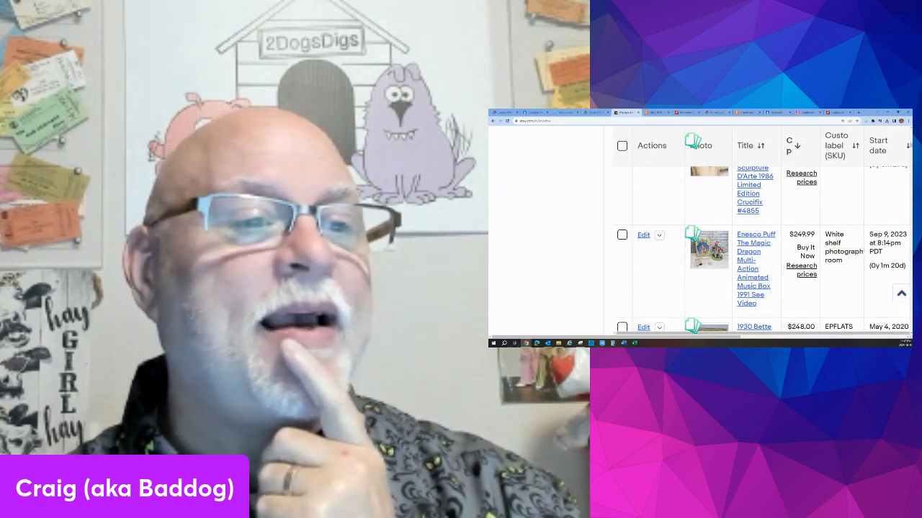
pyautogui.click(872, 233)
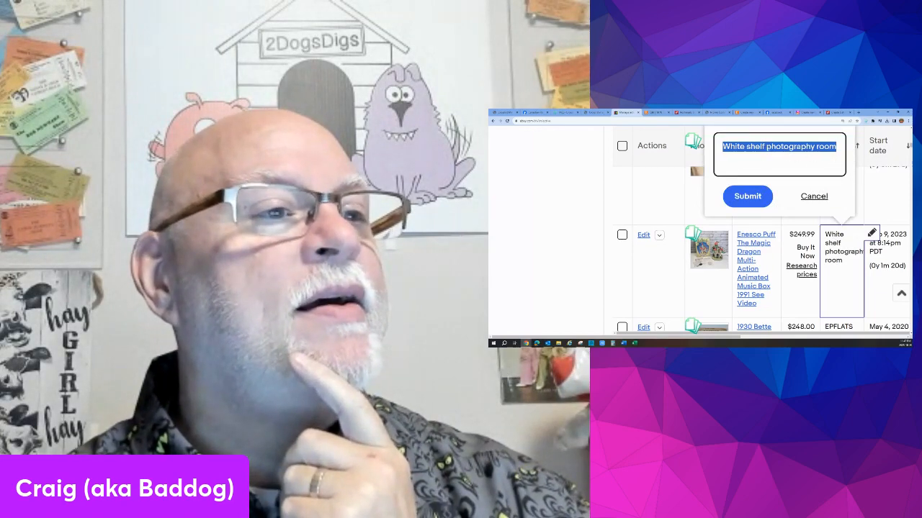
pyautogui.click(788, 146)
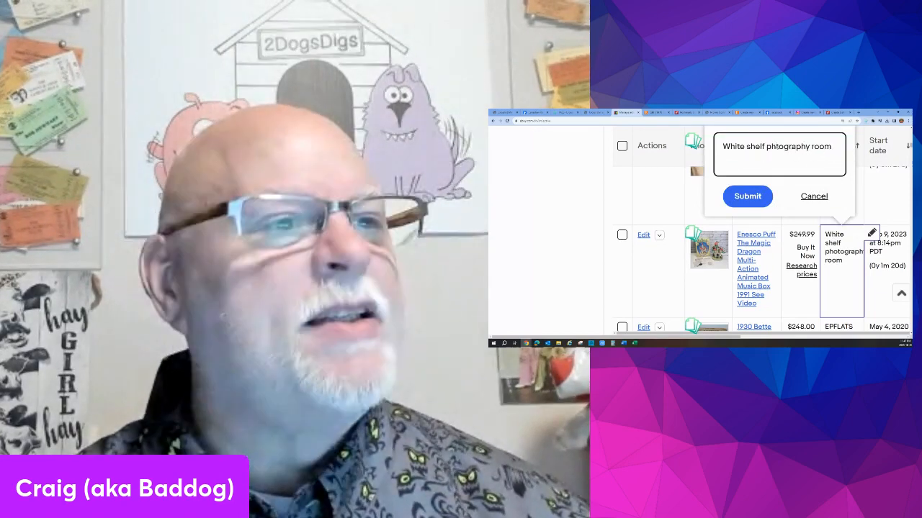
pyautogui.press('BackSpace')
pyautogui.press('BackSpace')
pyautogui.press('BackSpace')
pyautogui.press('BackSpace')
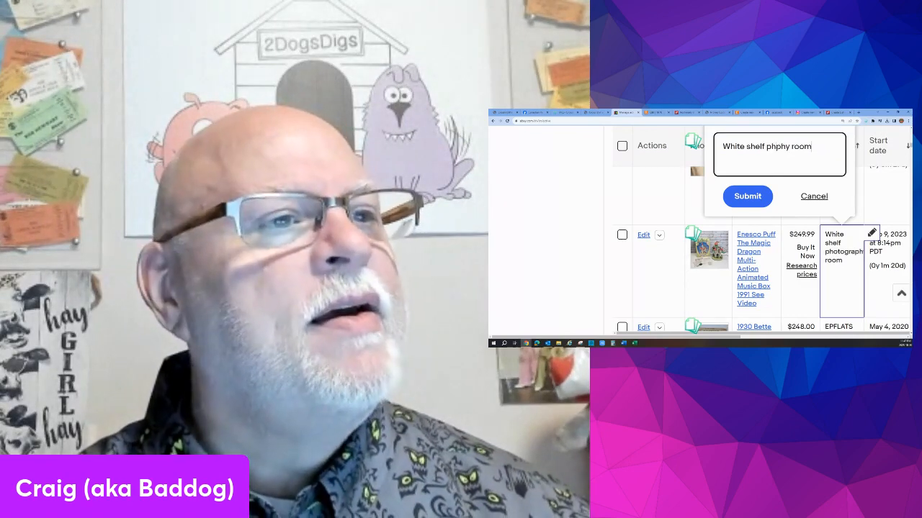
pyautogui.press('F12')
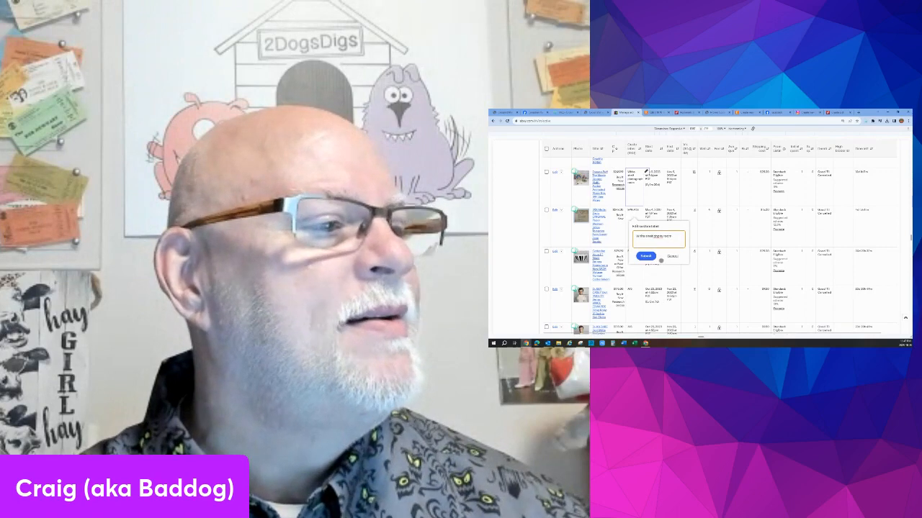
pyautogui.click(671, 257)
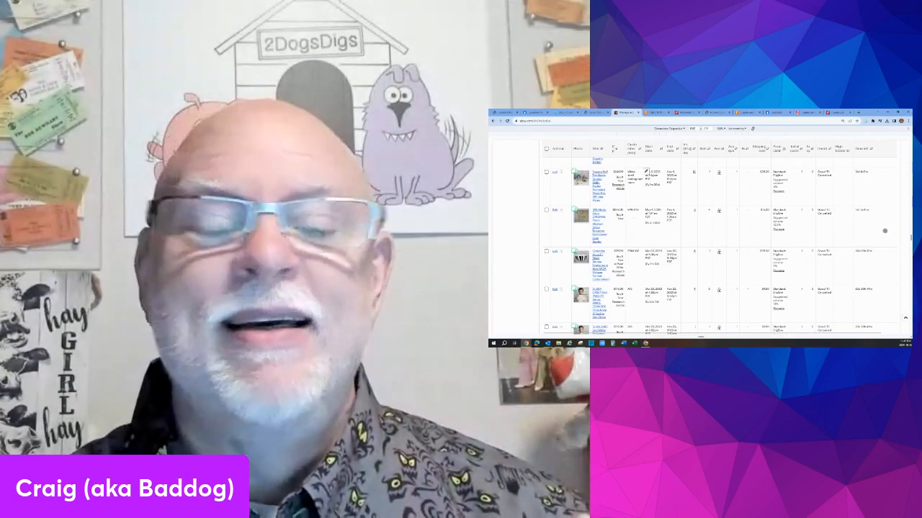
# Return to the Etsy listing form and add the SKU "whiteshelf crosslist".
pyautogui.click(749, 113)
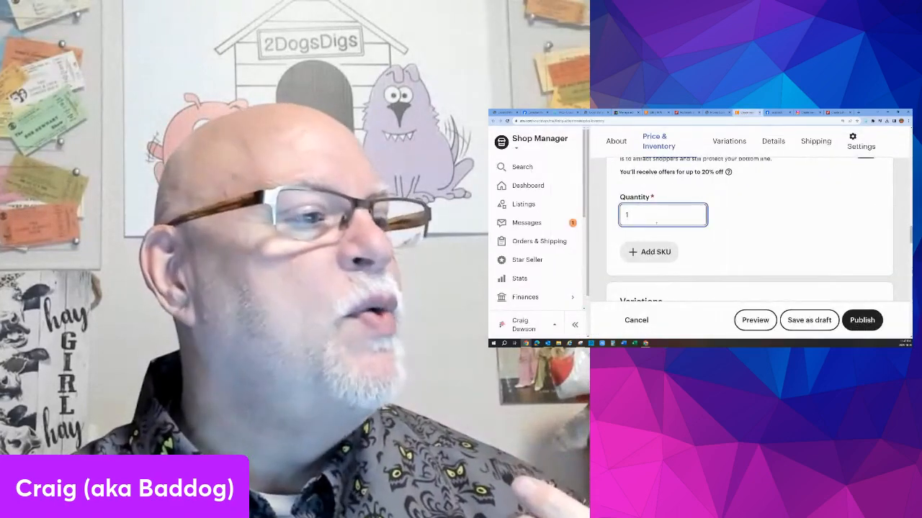
pyautogui.click(652, 252)
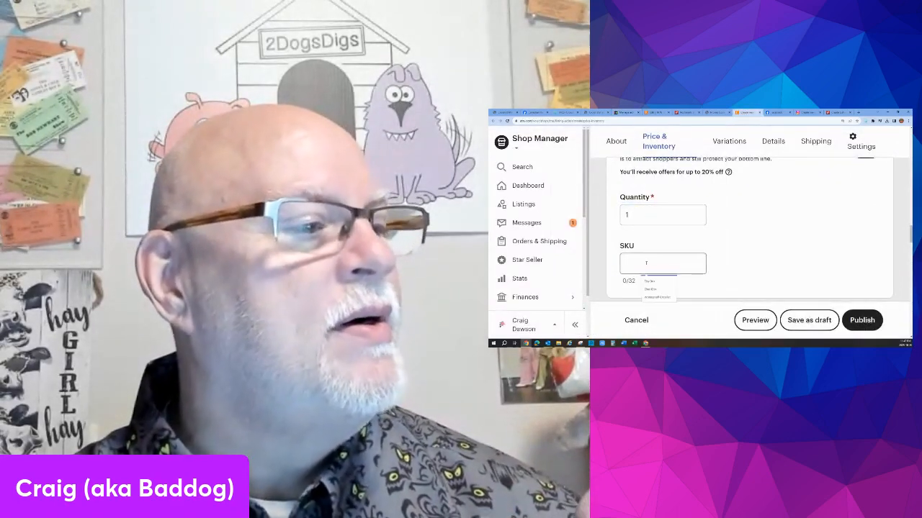
pyautogui.click(648, 262)
pyautogui.write('Whiteshelf cross')
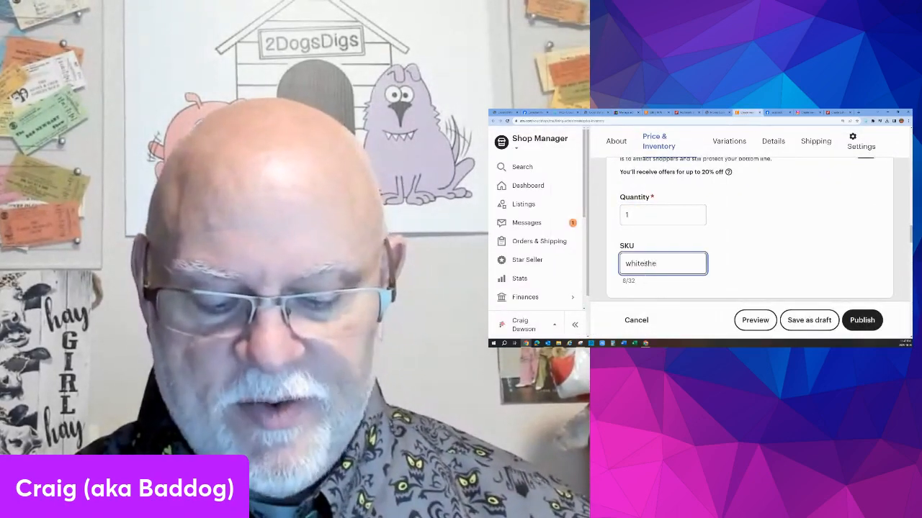
pyautogui.write('list')
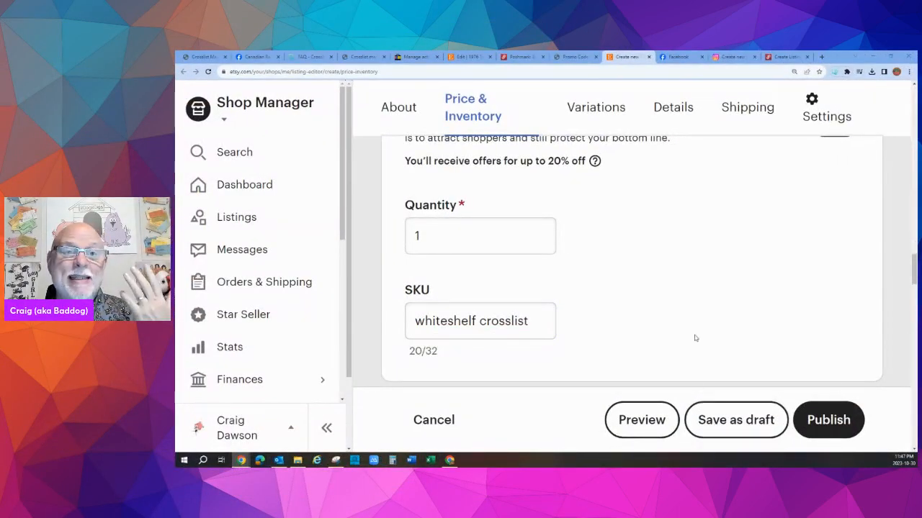
# Apply the Free Shipping US and Canada shipping profile to the Etsy listing and try to save it as a draft.
pyautogui.scroll(-5, 695, 339)
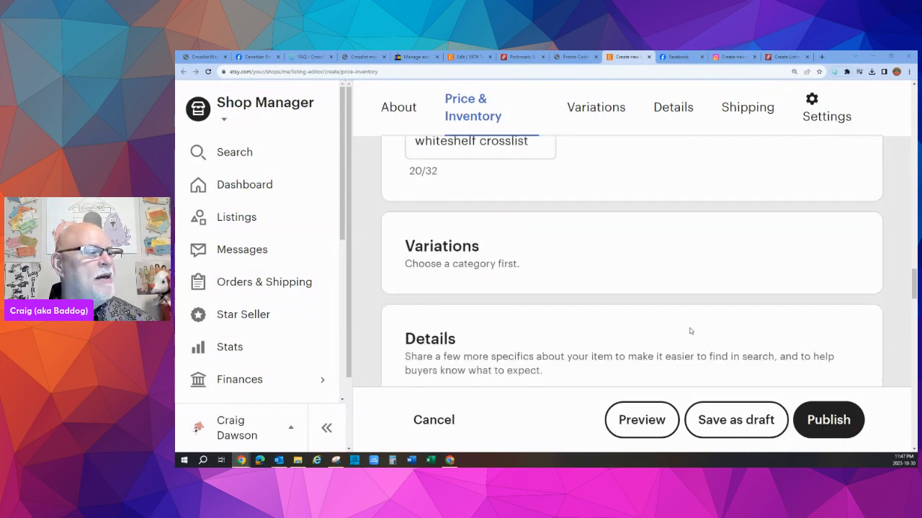
pyautogui.scroll(-5, 690, 329)
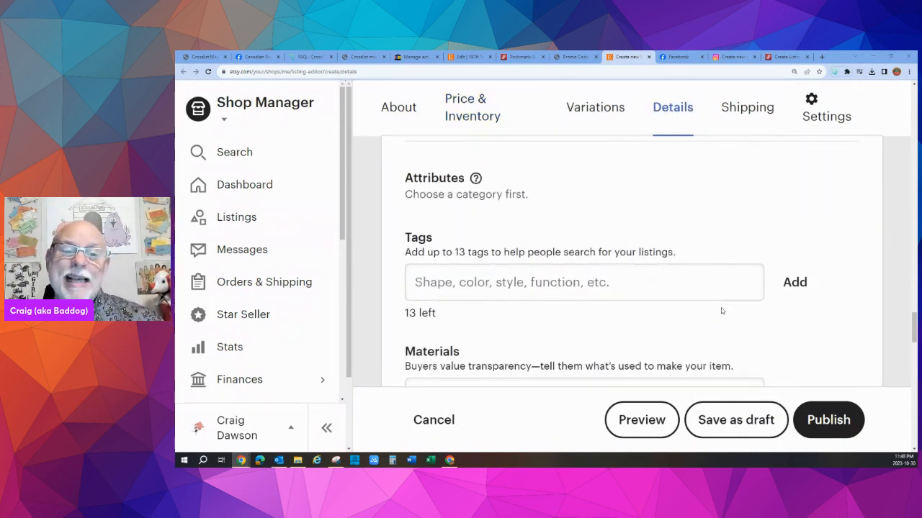
pyautogui.scroll(-5, 723, 311)
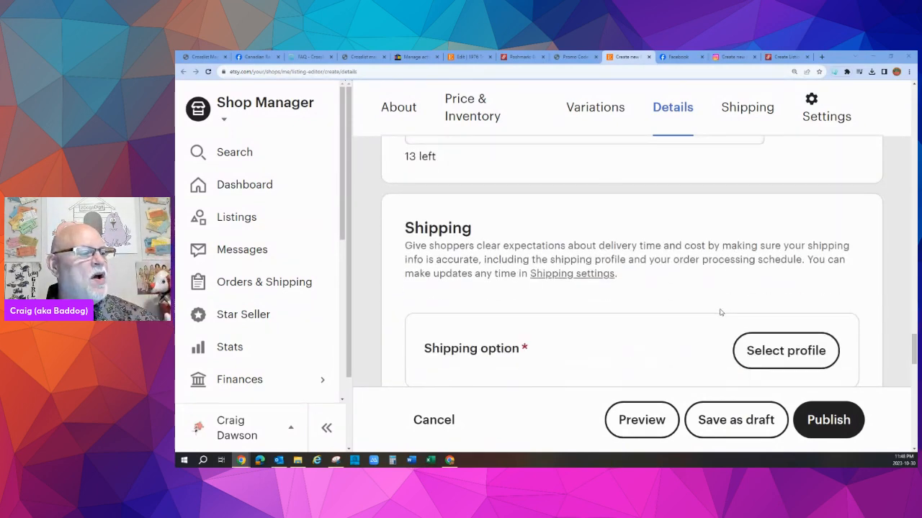
pyautogui.click(775, 269)
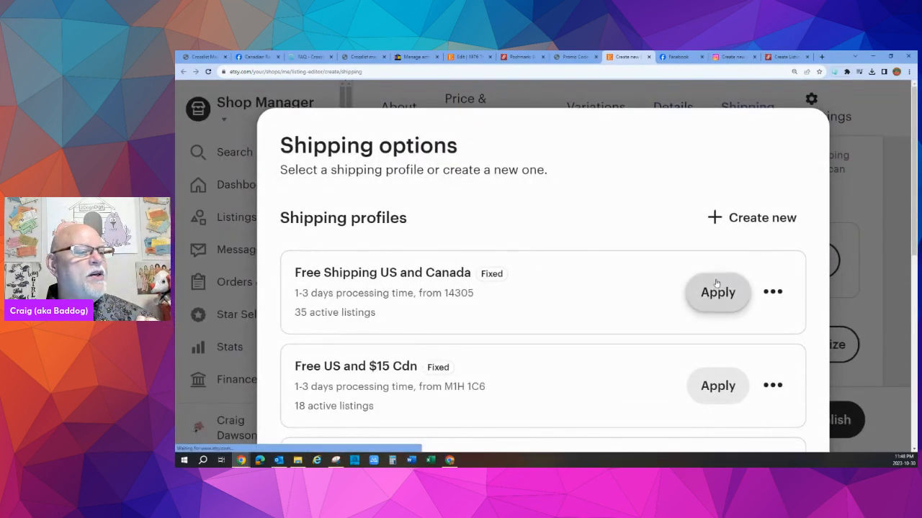
pyautogui.click(707, 287)
pyautogui.scroll(-3, 661, 283)
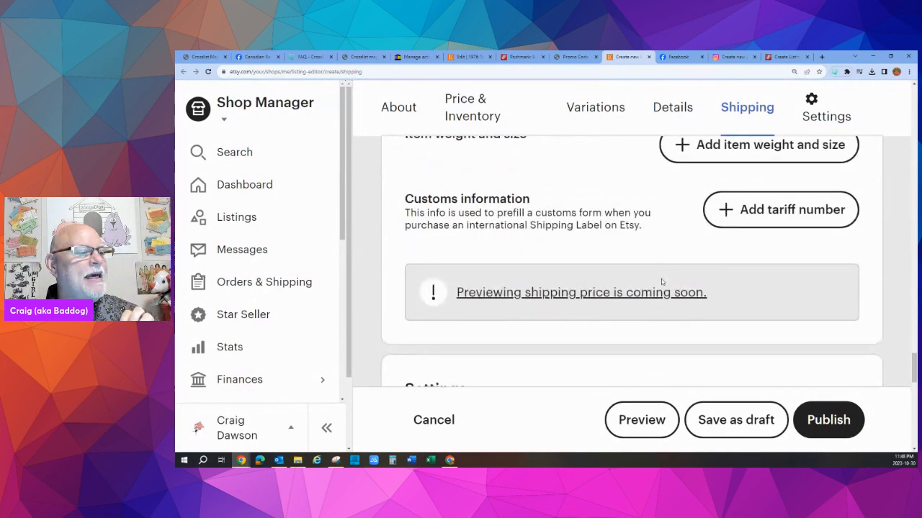
pyautogui.scroll(-4, 661, 282)
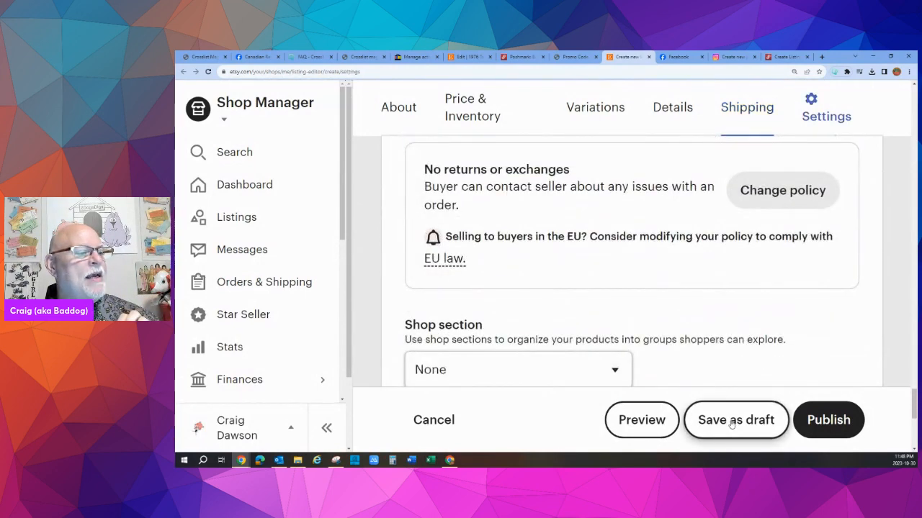
pyautogui.click(732, 422)
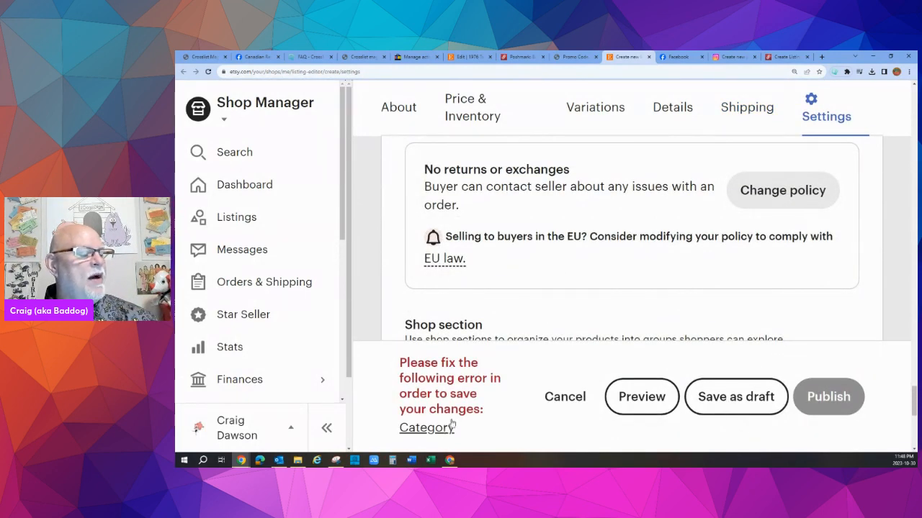
# Set the Etsy category to Music Boxes under Art & Collectibles, Collectibles, and save the listing as a draft.
pyautogui.scroll(10, 633, 298)
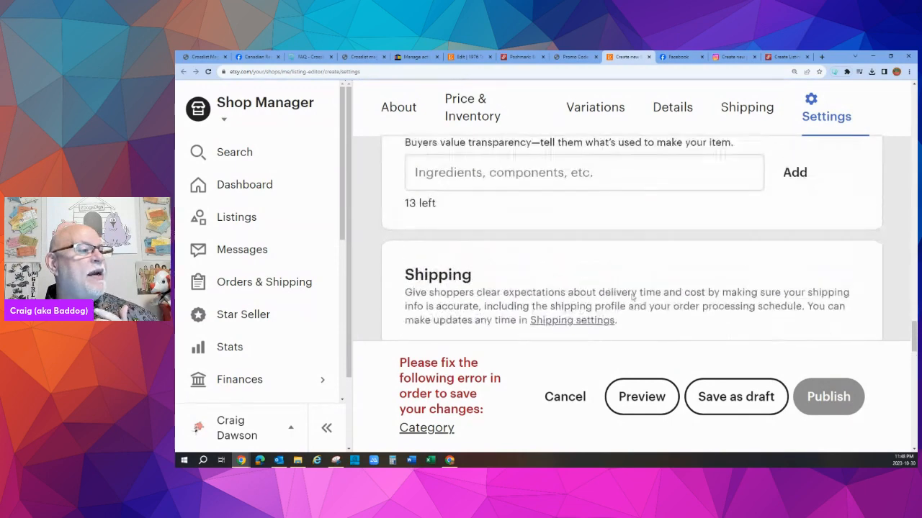
pyautogui.scroll(10, 632, 298)
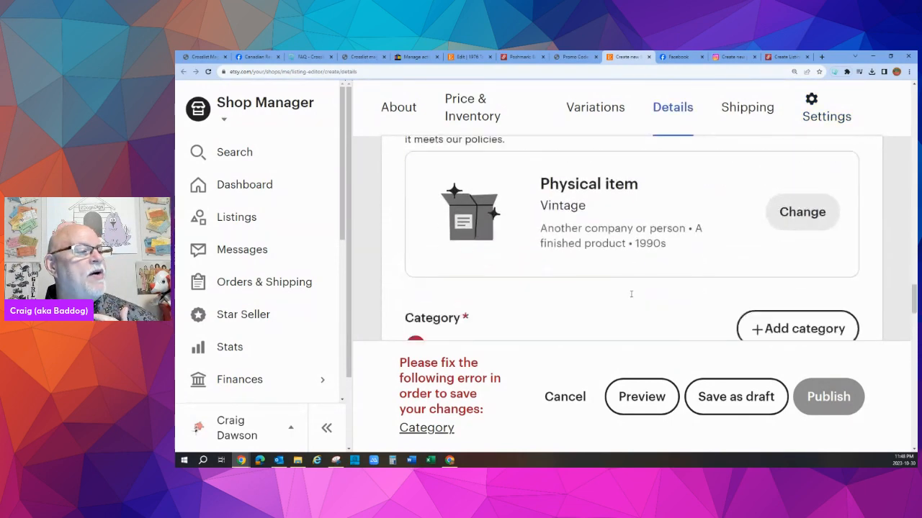
pyautogui.scroll(-2, 631, 294)
pyautogui.click(767, 213)
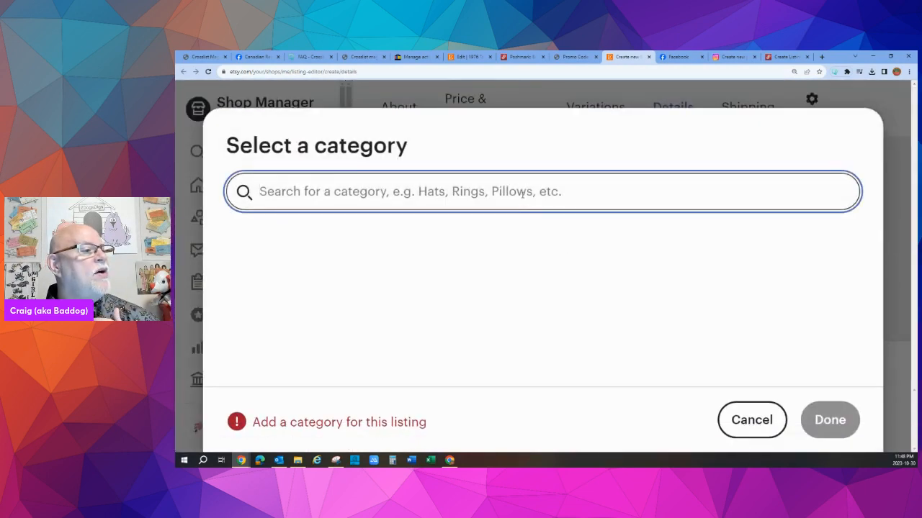
pyautogui.write('music box')
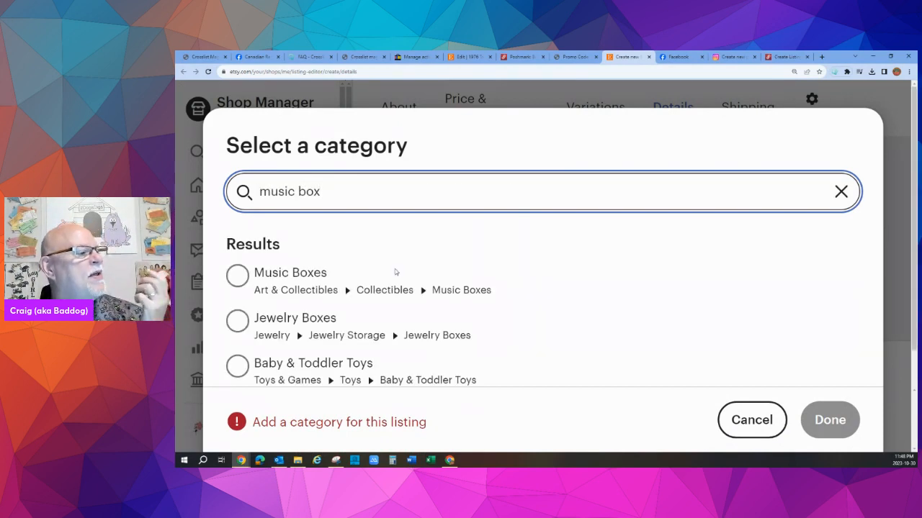
pyautogui.click(235, 281)
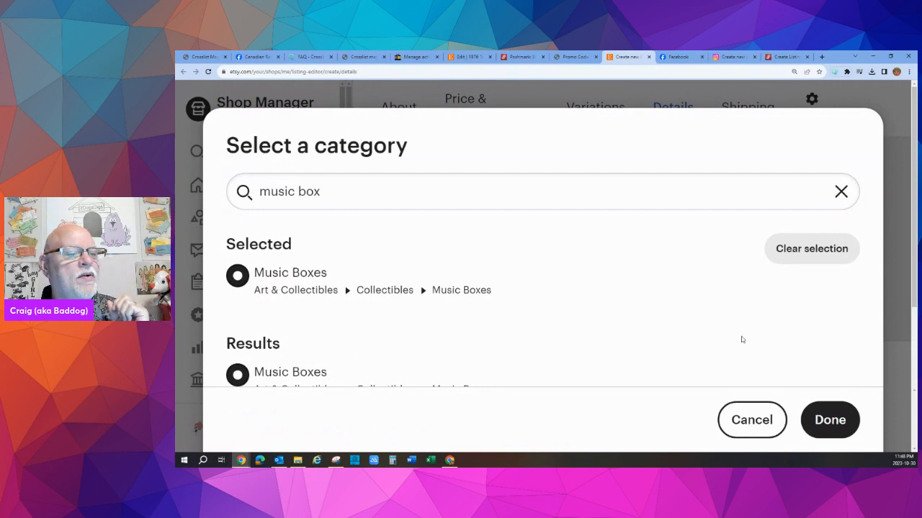
pyautogui.click(829, 423)
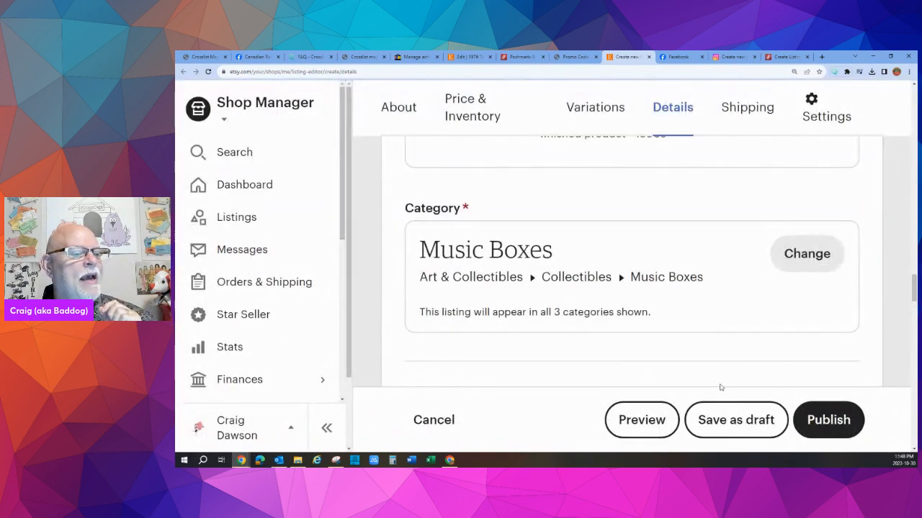
pyautogui.click(730, 420)
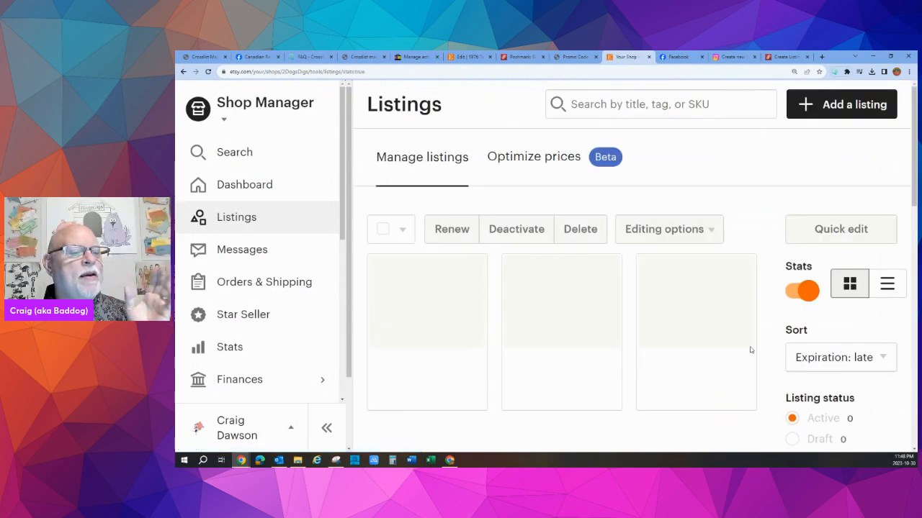
# Filter the Etsy shop listings to drafts and reload them to check for the saved music box draft.
pyautogui.click(792, 439)
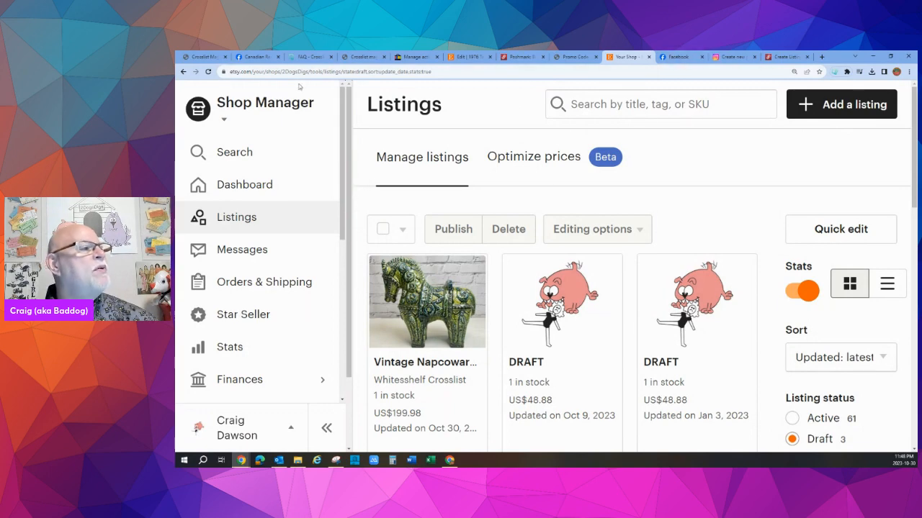
pyautogui.click(208, 72)
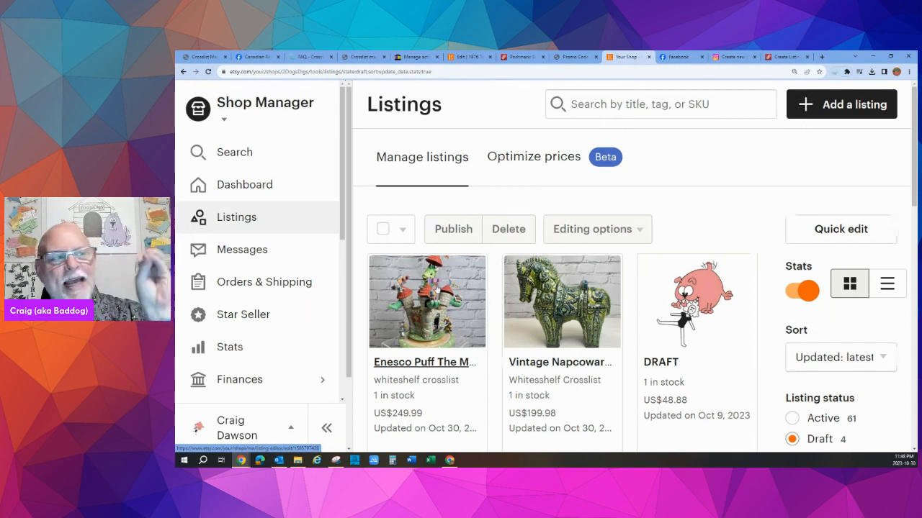
# Switch to the Instagram post for the music box, review its caption, filter and crop stages, and decline discarding it.
pyautogui.click(736, 57)
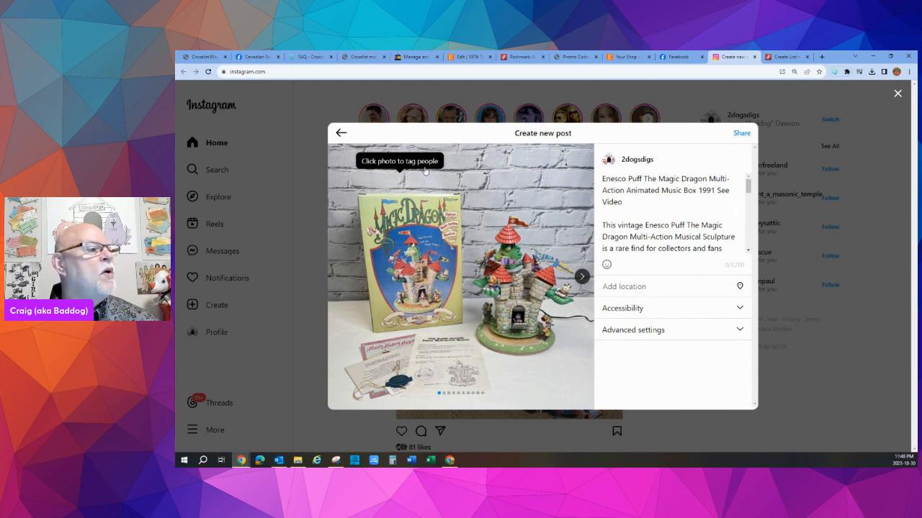
pyautogui.moveTo(751, 189); pyautogui.dragTo(755, 246)
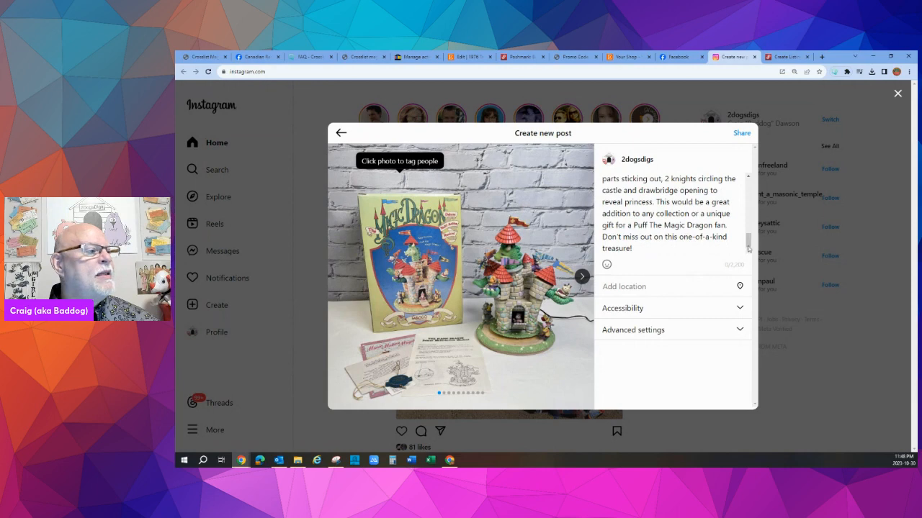
pyautogui.click(343, 134)
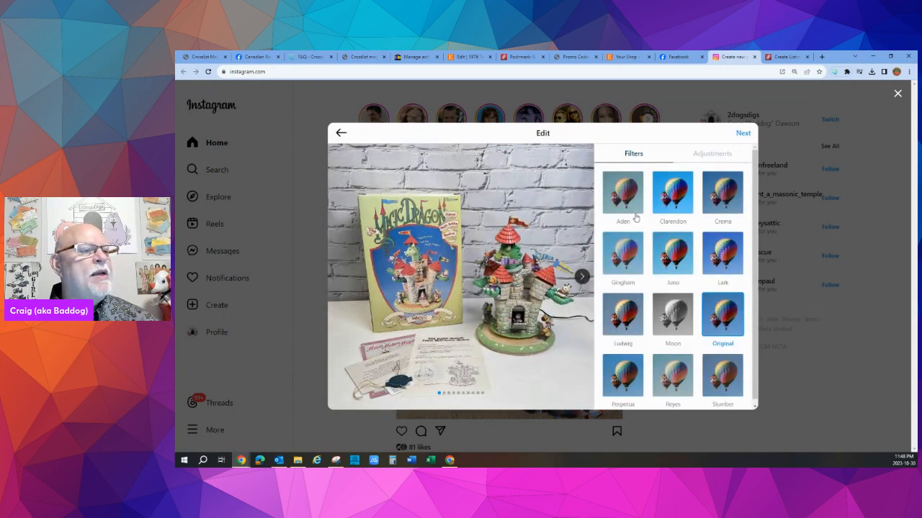
pyautogui.scroll(-1, 636, 217)
pyautogui.click(340, 134)
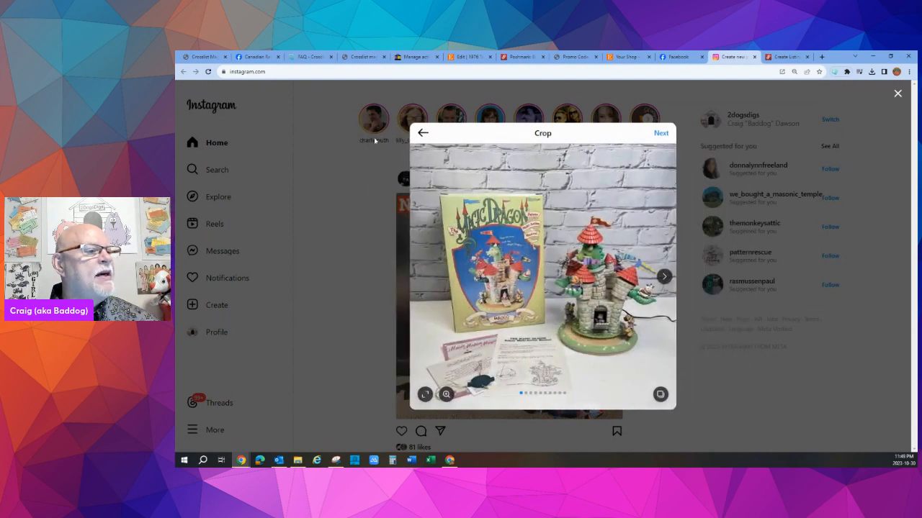
pyautogui.click(423, 134)
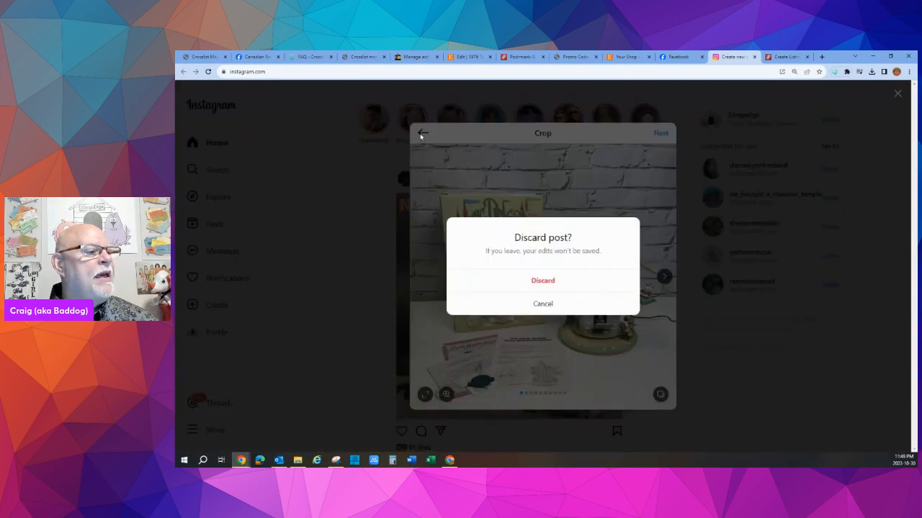
pyautogui.click(543, 305)
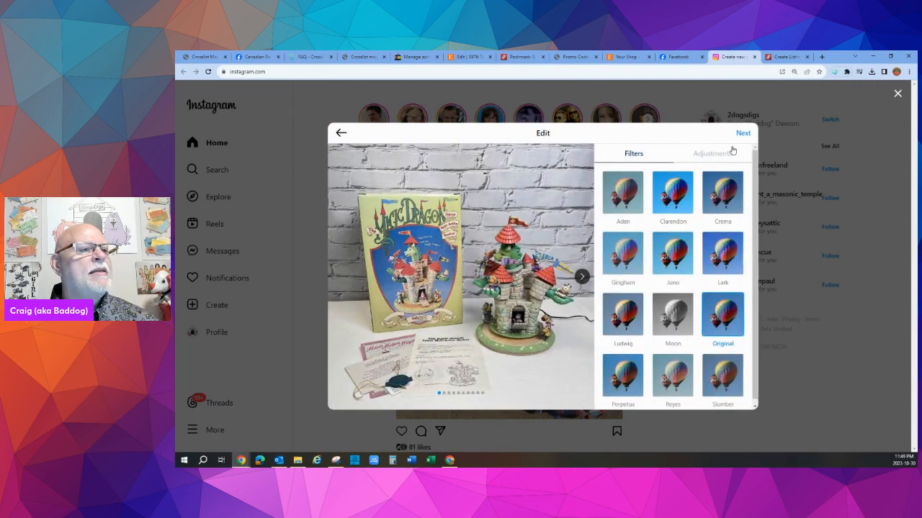
# Return to the Instagram post's caption, read through to its end, and share the post.
pyautogui.click(742, 134)
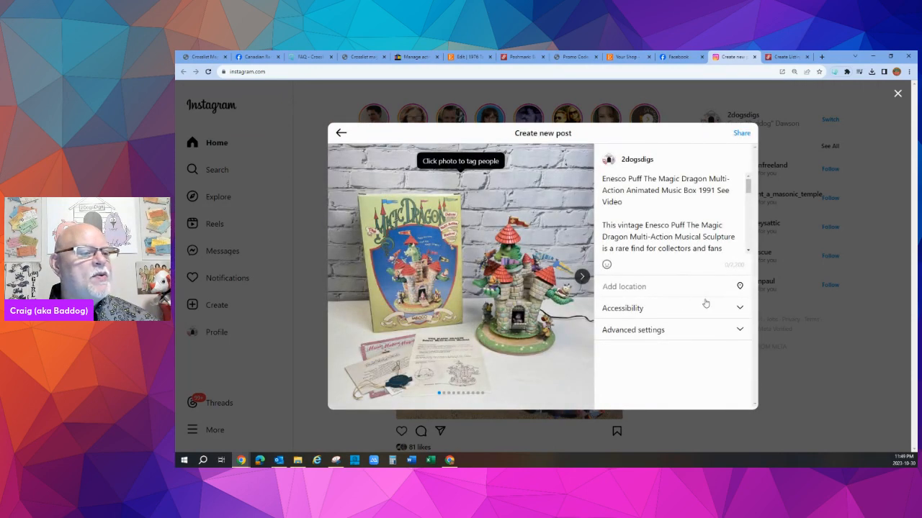
pyautogui.scroll(-5, 749, 207)
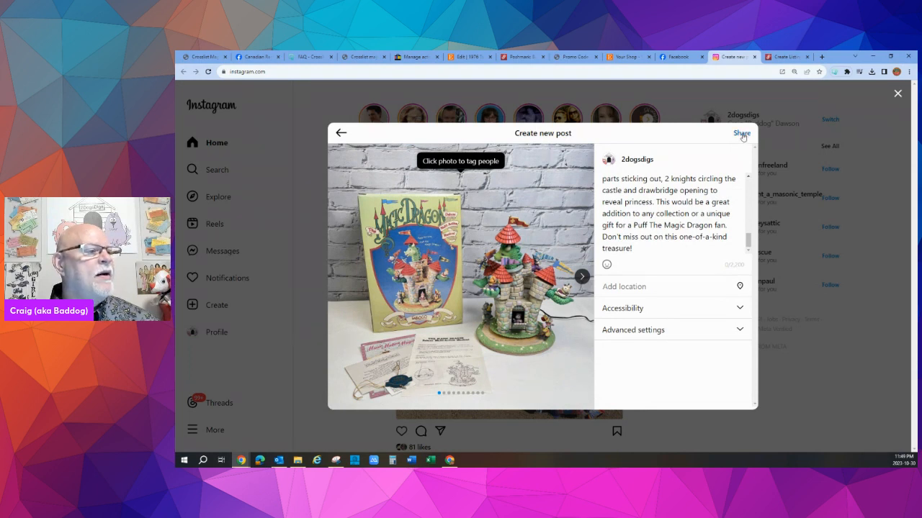
pyautogui.click(742, 135)
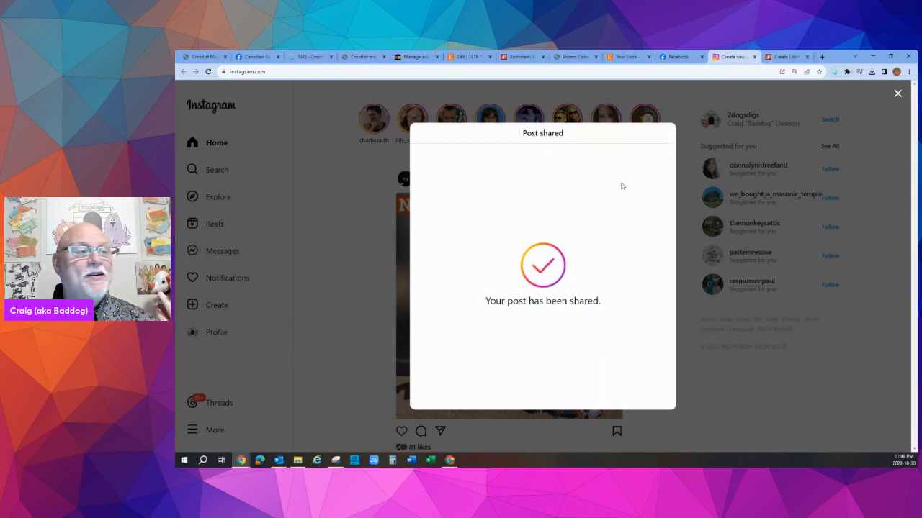
# Close the post confirmation and check the shared music box post on the shop's own Instagram profile.
pyautogui.click(785, 56)
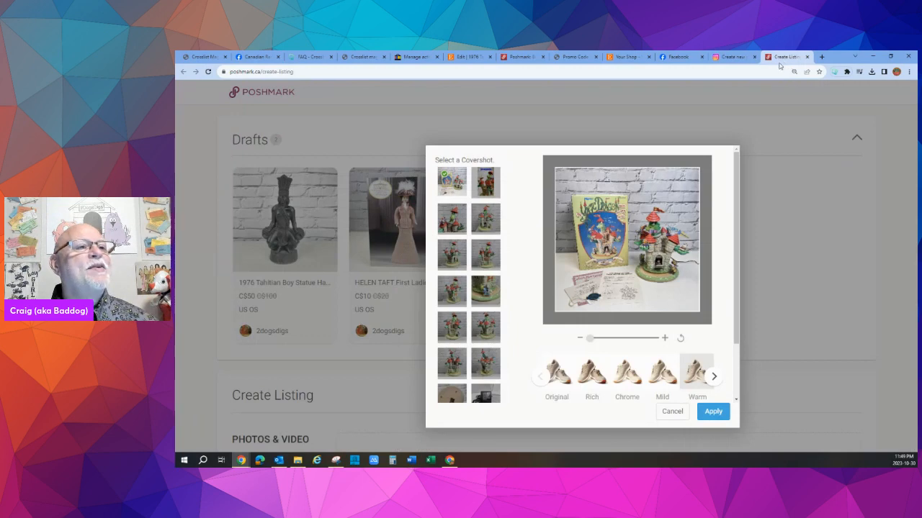
pyautogui.click(731, 57)
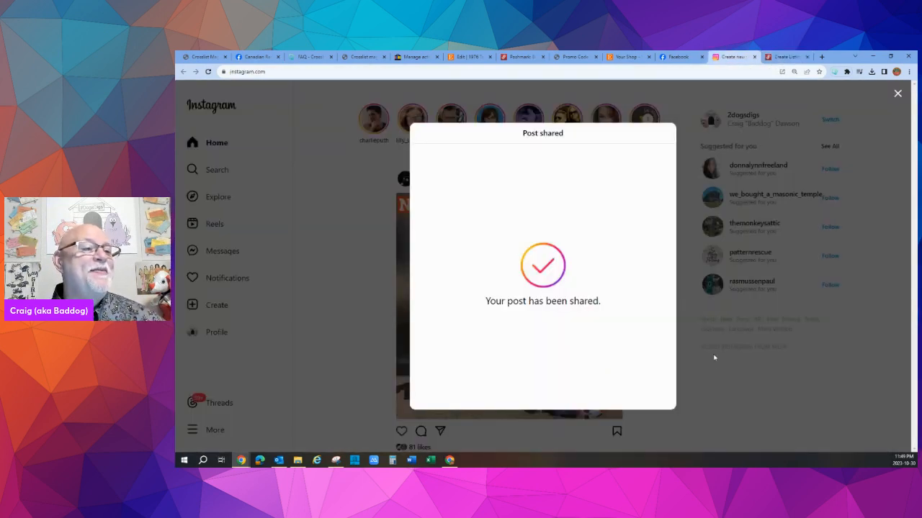
pyautogui.click(743, 117)
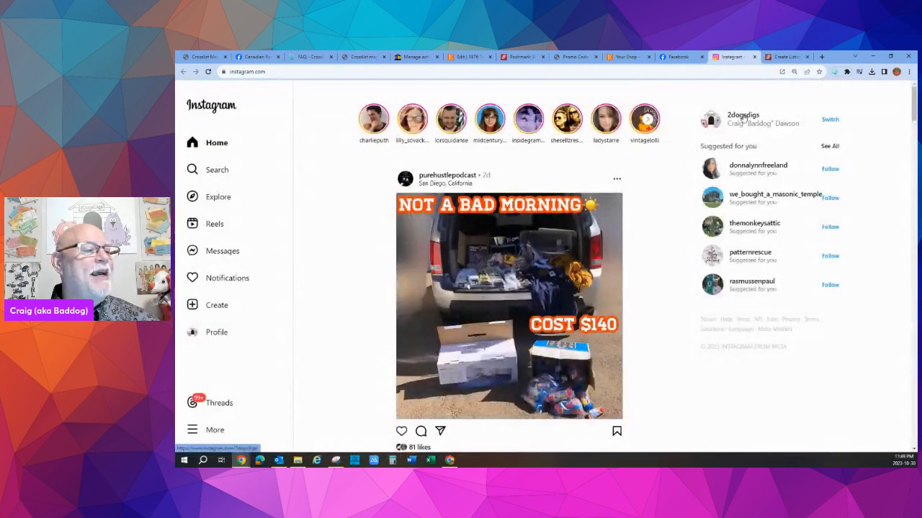
pyautogui.click(743, 116)
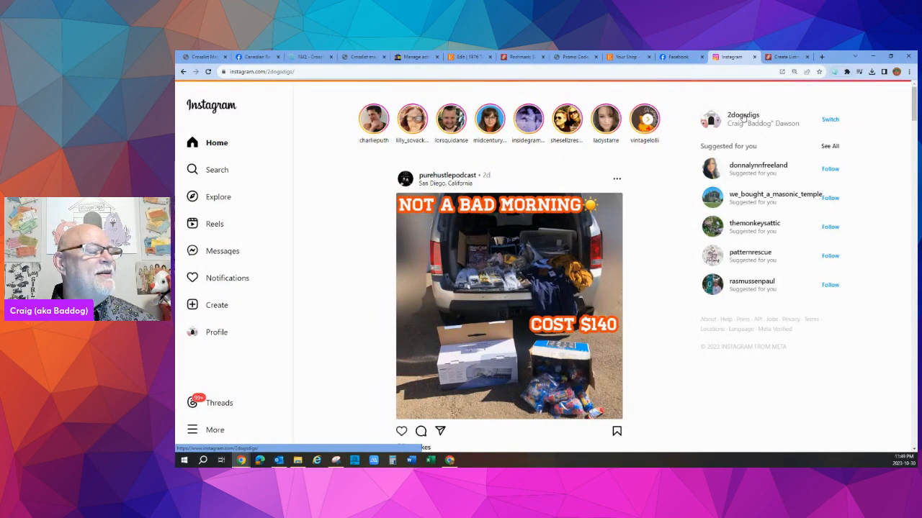
pyautogui.scroll(-3, 685, 263)
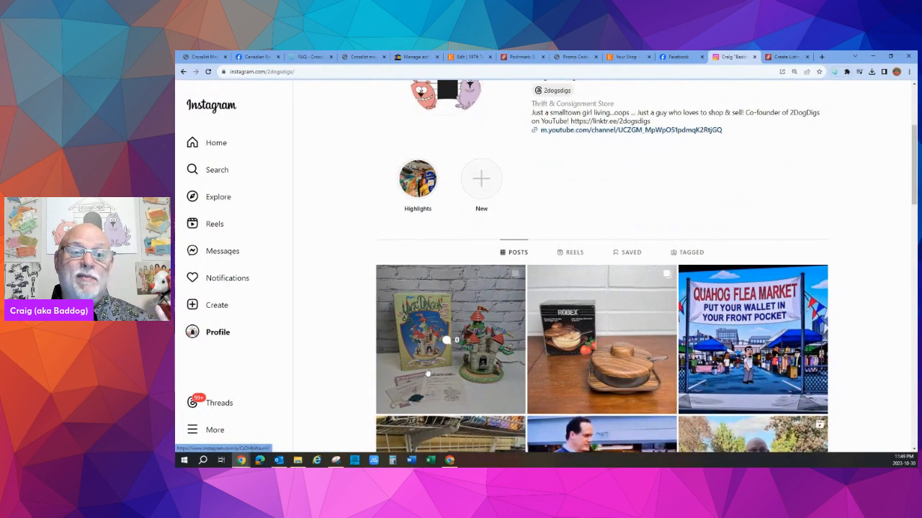
# Switch to the Poshmark listing form, apply the selected covershot, and review the music box's title and description.
pyautogui.click(778, 60)
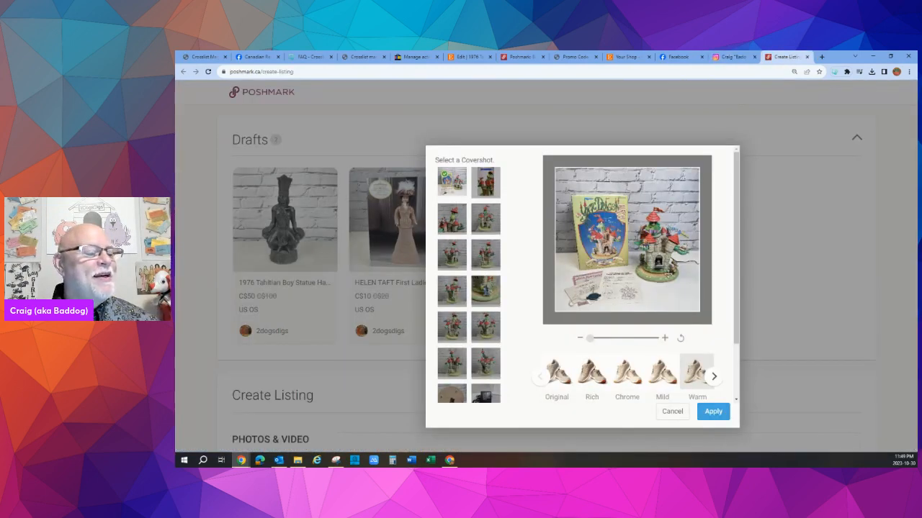
pyautogui.click(703, 412)
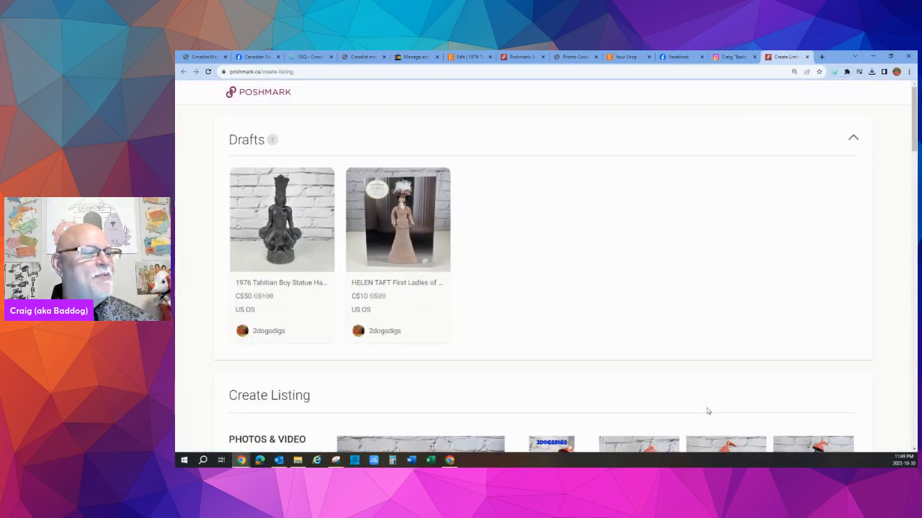
pyautogui.scroll(-15, 490, 228)
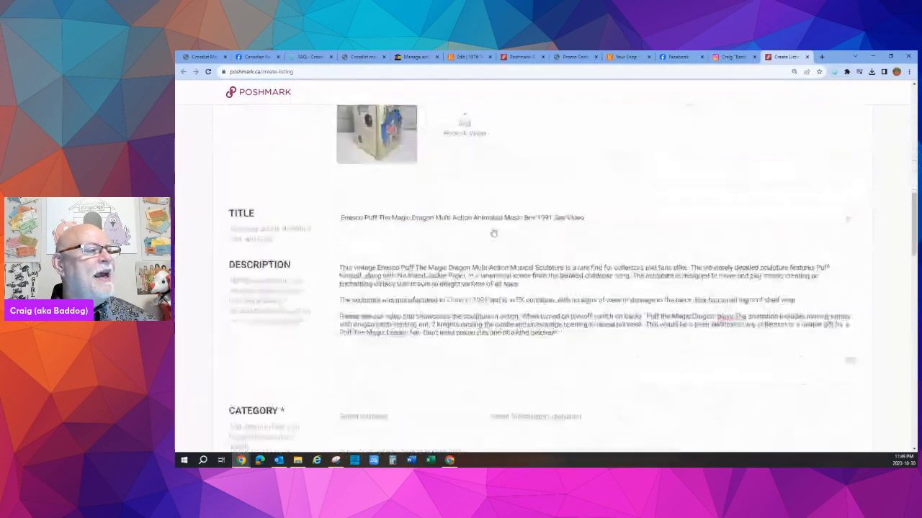
pyautogui.scroll(3, 490, 216)
pyautogui.scroll(-4, 483, 206)
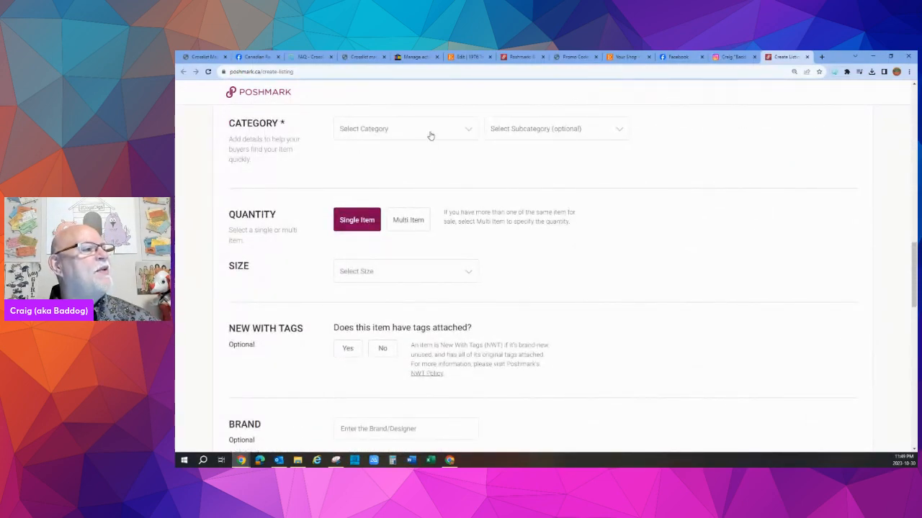
# Set the Poshmark category to Accents under Home, with the Decor subcategory.
pyautogui.click(431, 135)
pyautogui.scroll(-1, 383, 220)
pyautogui.scroll(2, 370, 273)
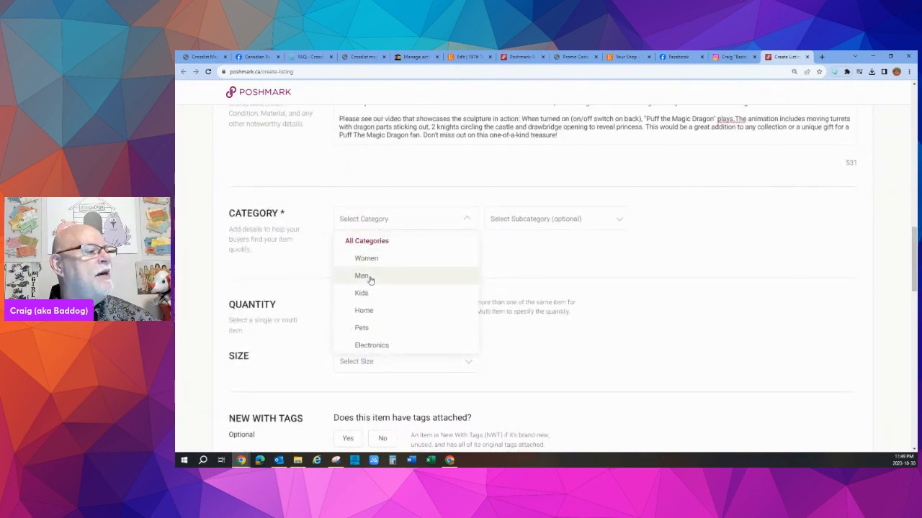
pyautogui.click(369, 311)
pyautogui.click(542, 217)
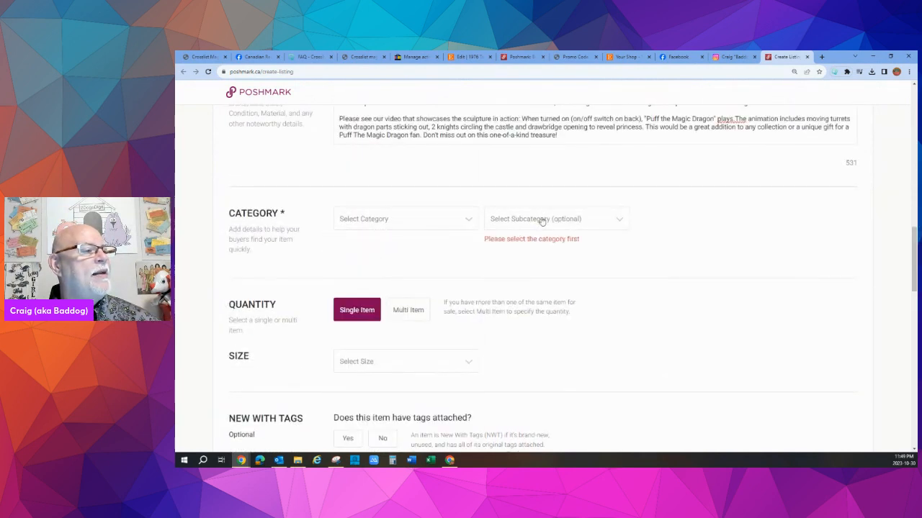
pyautogui.click(432, 215)
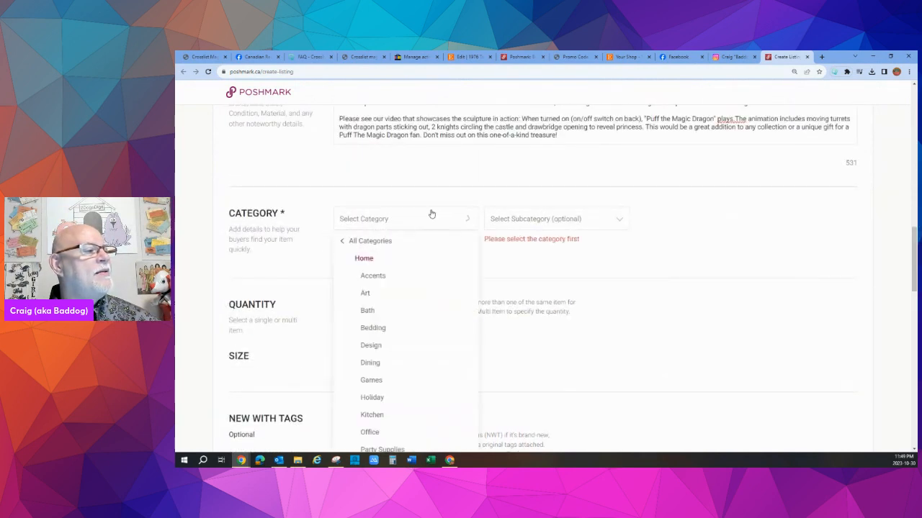
pyautogui.click(370, 274)
pyautogui.click(511, 330)
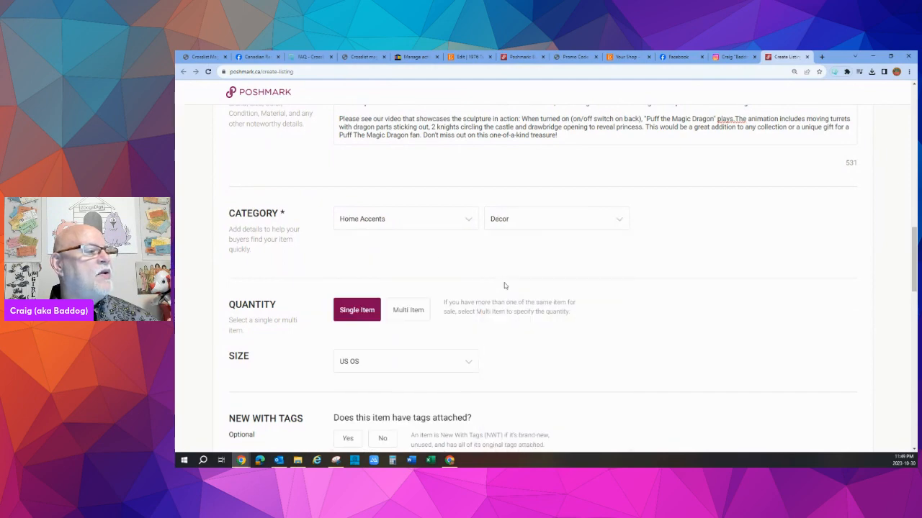
# Mark the Poshmark item as not having tags attached.
pyautogui.scroll(-2, 507, 277)
pyautogui.scroll(-1, 453, 264)
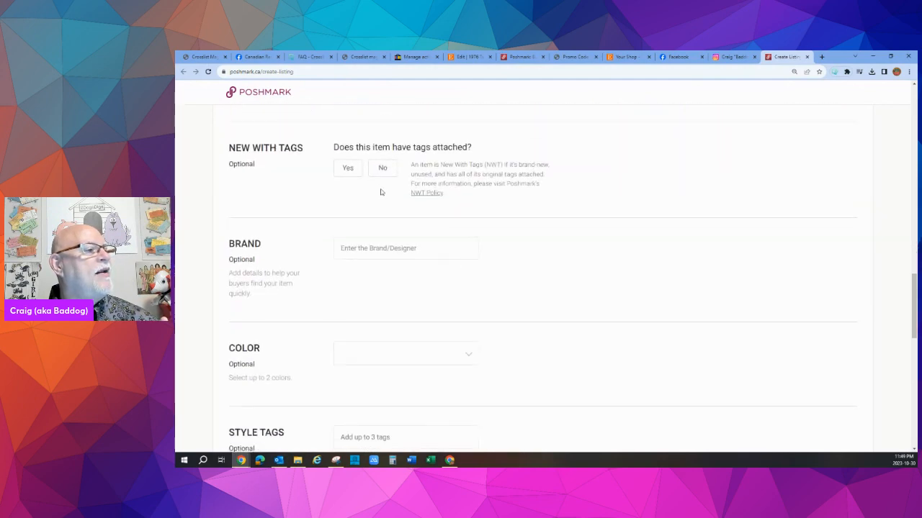
pyautogui.click(382, 167)
# Try to save the Poshmark listing as a draft.
pyautogui.scroll(-8, 461, 252)
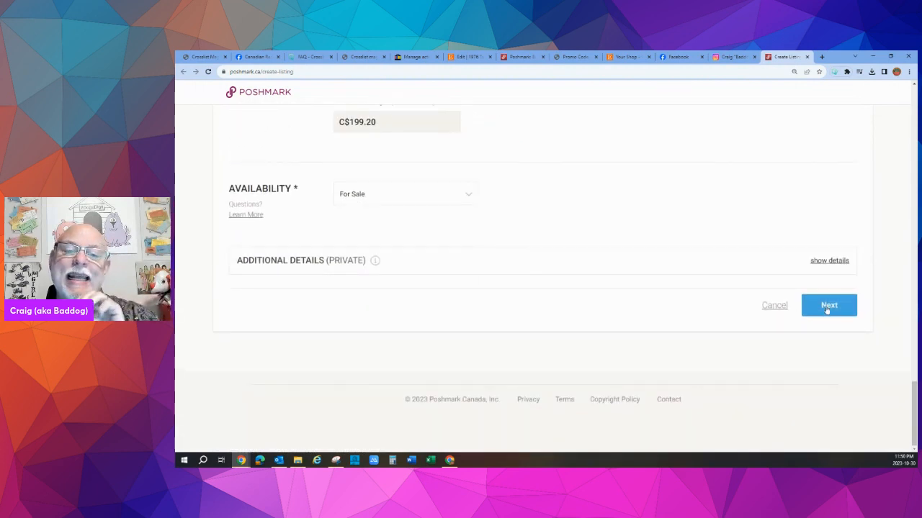
pyautogui.click(770, 306)
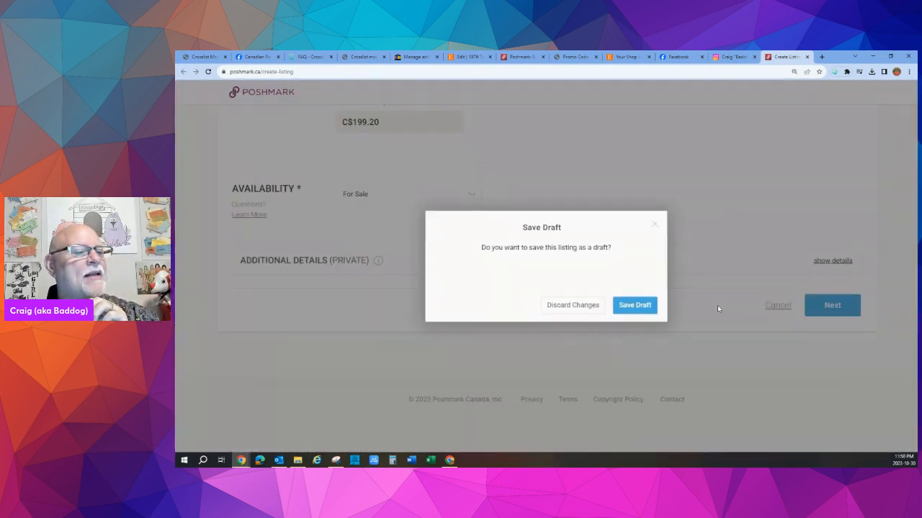
pyautogui.click(634, 305)
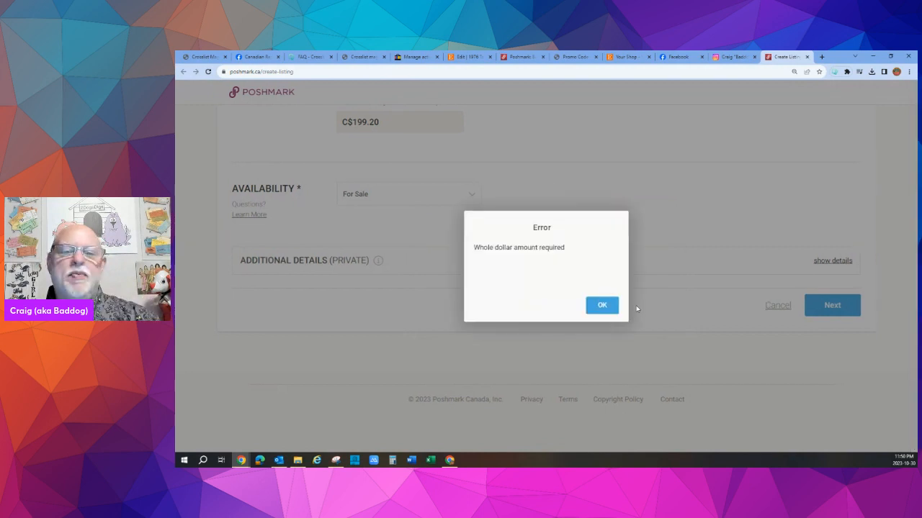
pyautogui.click(601, 306)
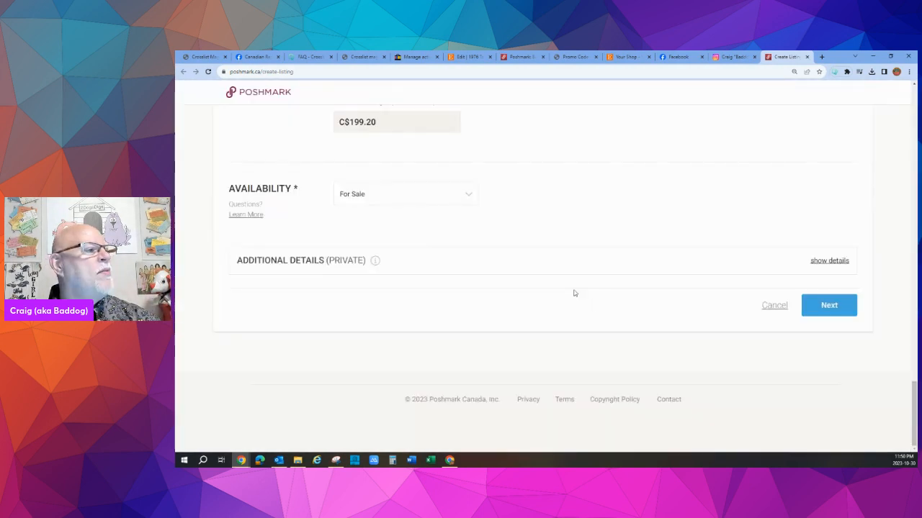
# Set the Poshmark listing price to 250 and save the listing as a draft.
pyautogui.scroll(3, 574, 294)
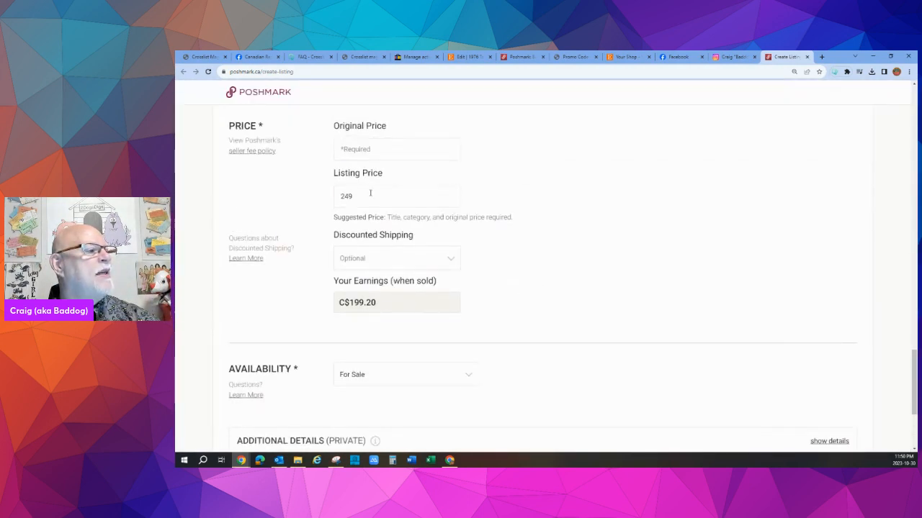
pyautogui.write('250')
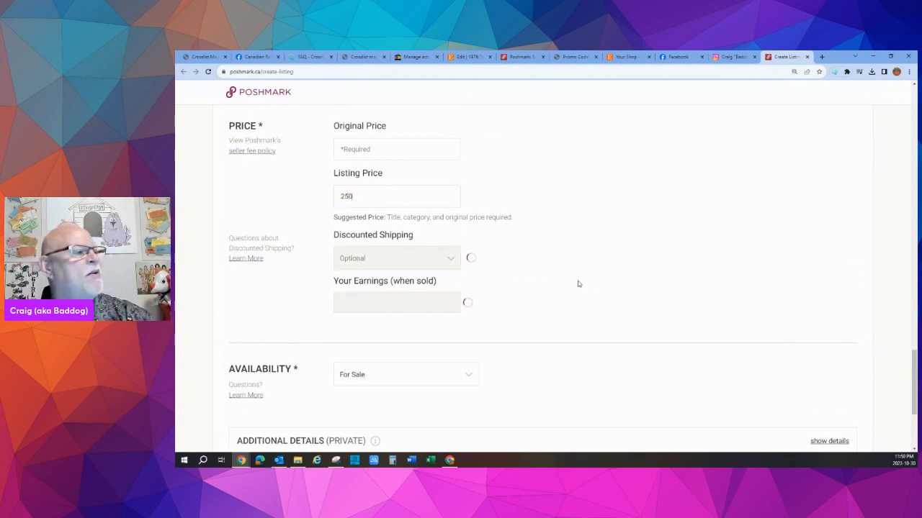
pyautogui.scroll(-3, 599, 274)
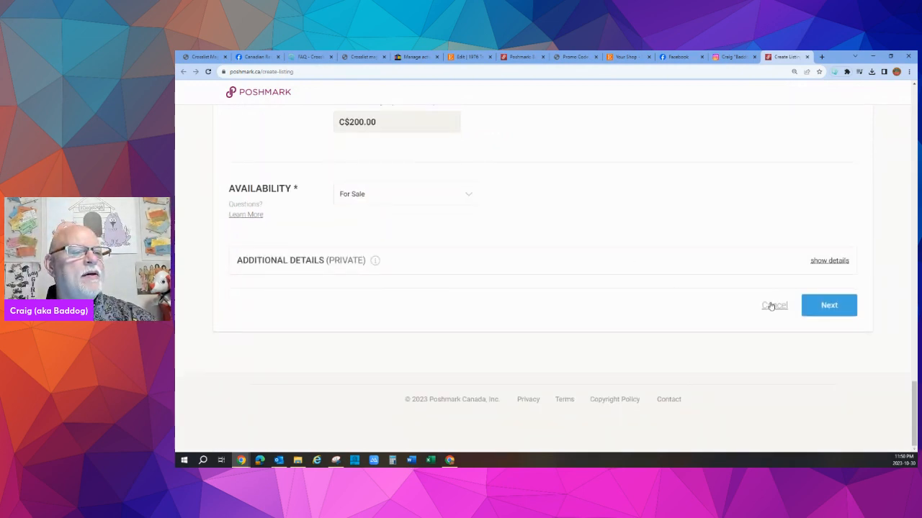
pyautogui.click(772, 305)
pyautogui.click(626, 308)
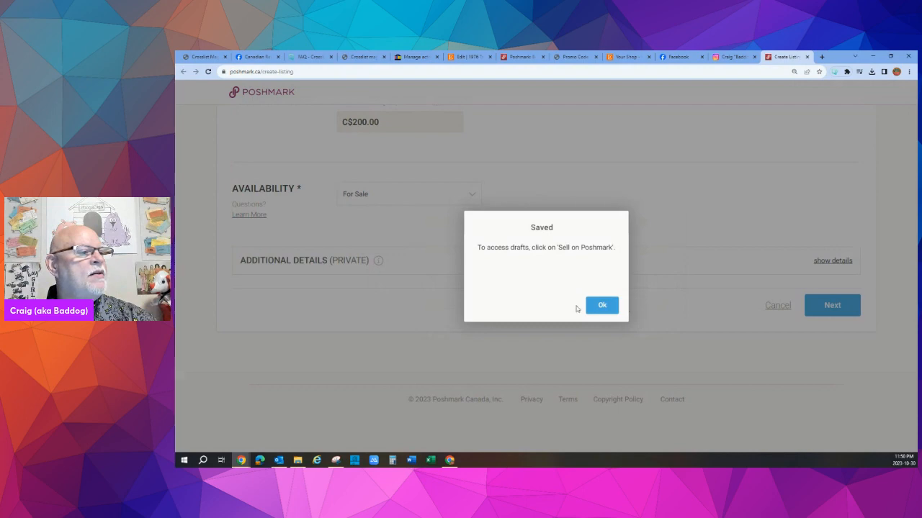
pyautogui.click(603, 306)
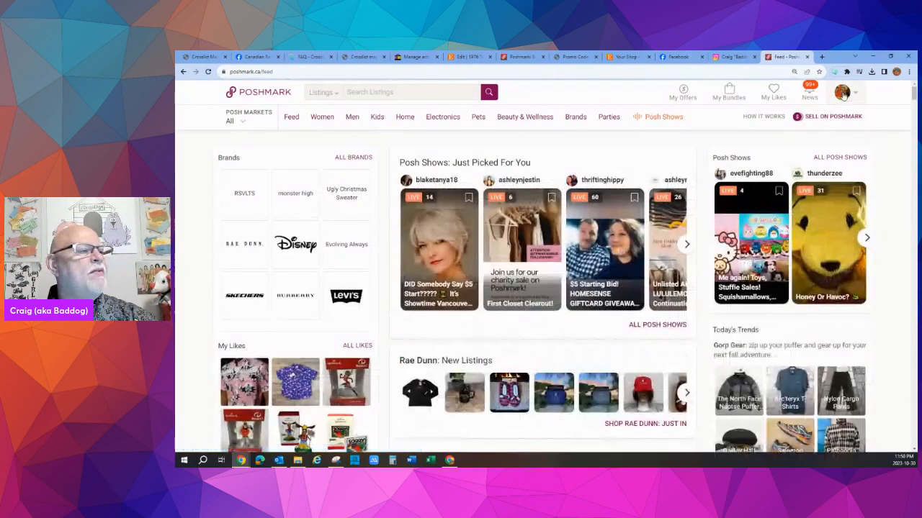
# Open the Poshmark account's My Drafts page to check the saved music box draft.
pyautogui.moveTo(835, 110)
pyautogui.click(792, 134)
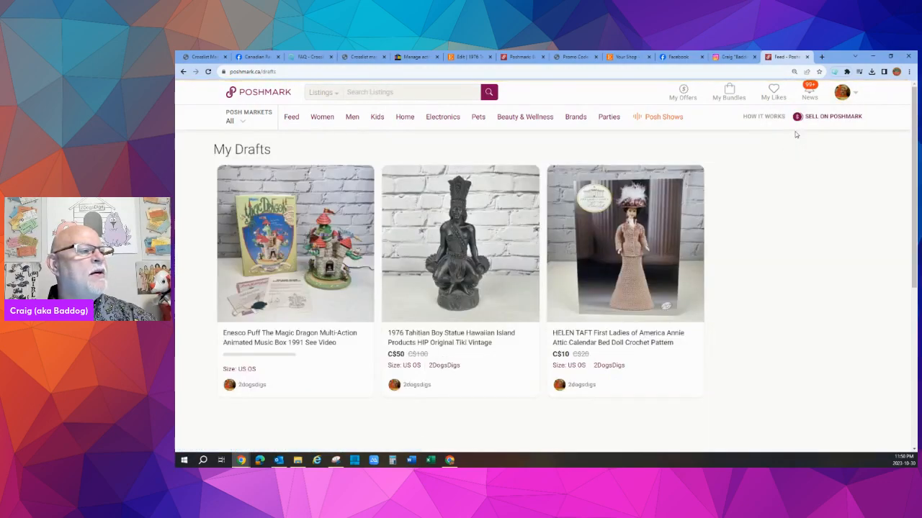